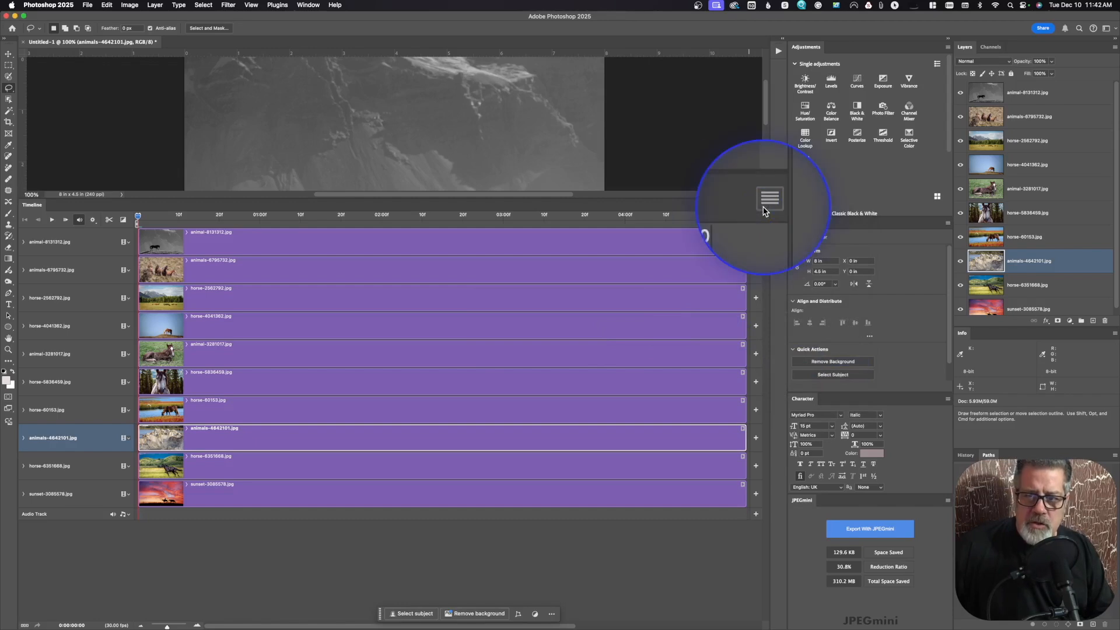
Keep the timeline frame rate at 30 fps.
left_click(764, 207)
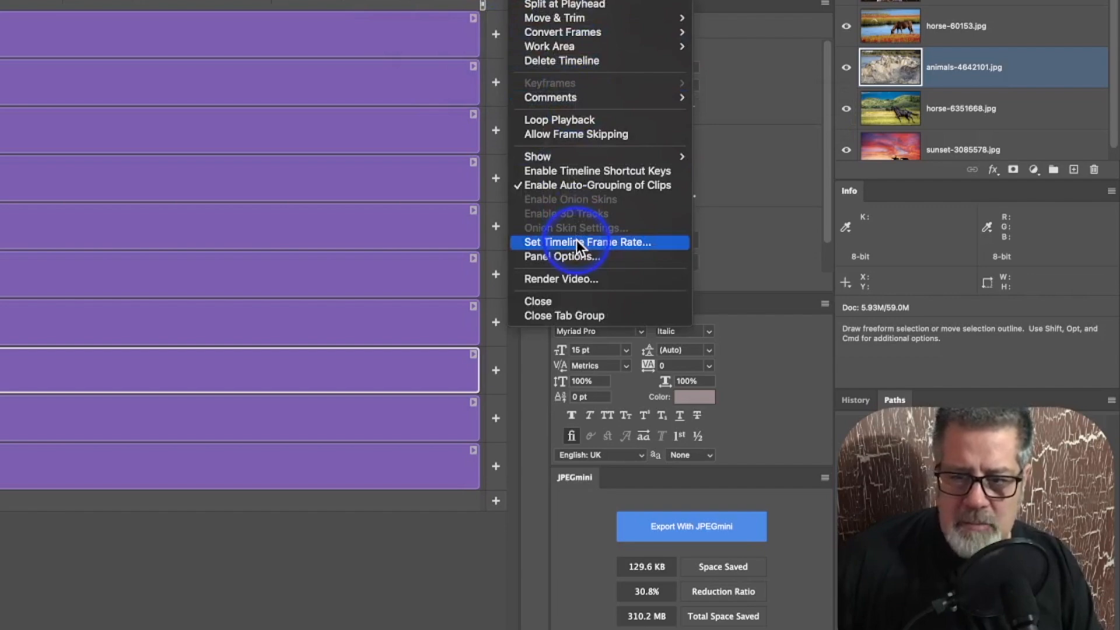
left_click(576, 241)
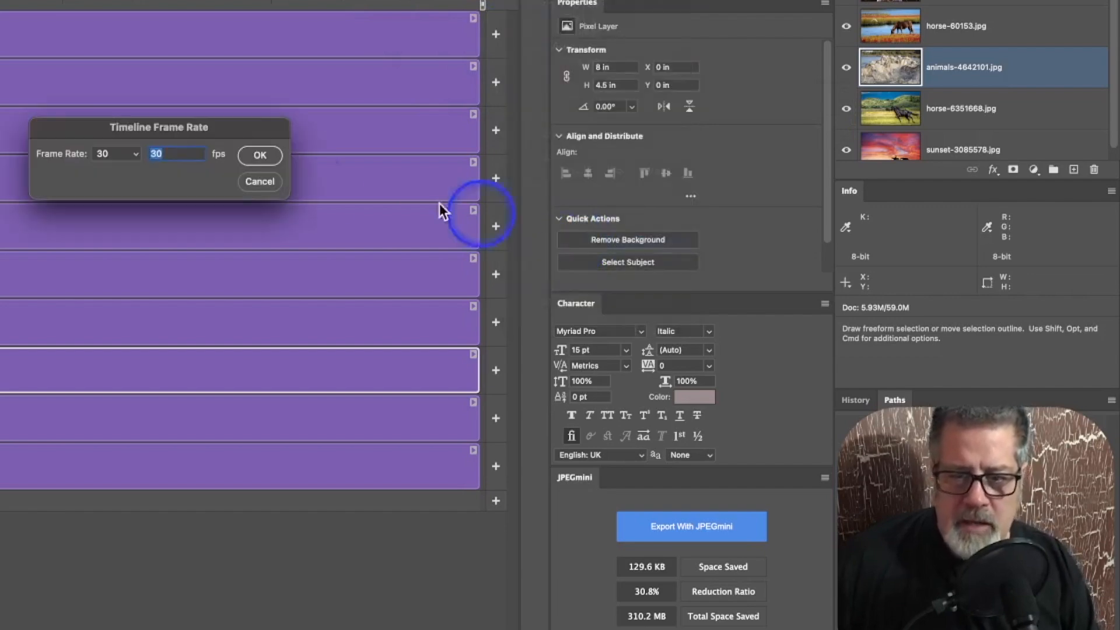
left_click(128, 158)
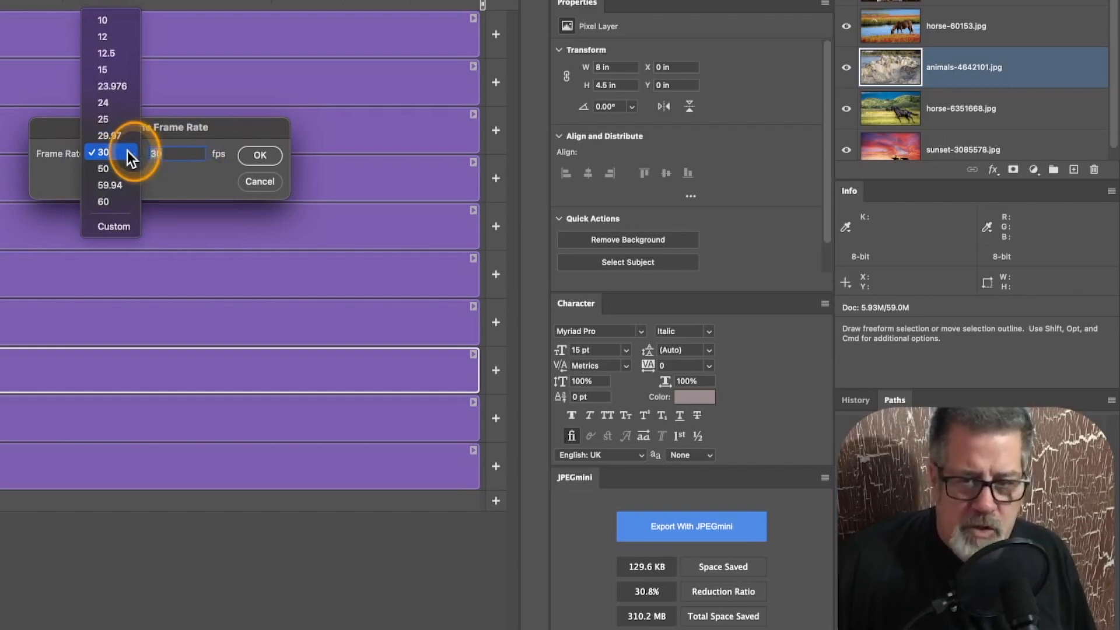
left_click(130, 157)
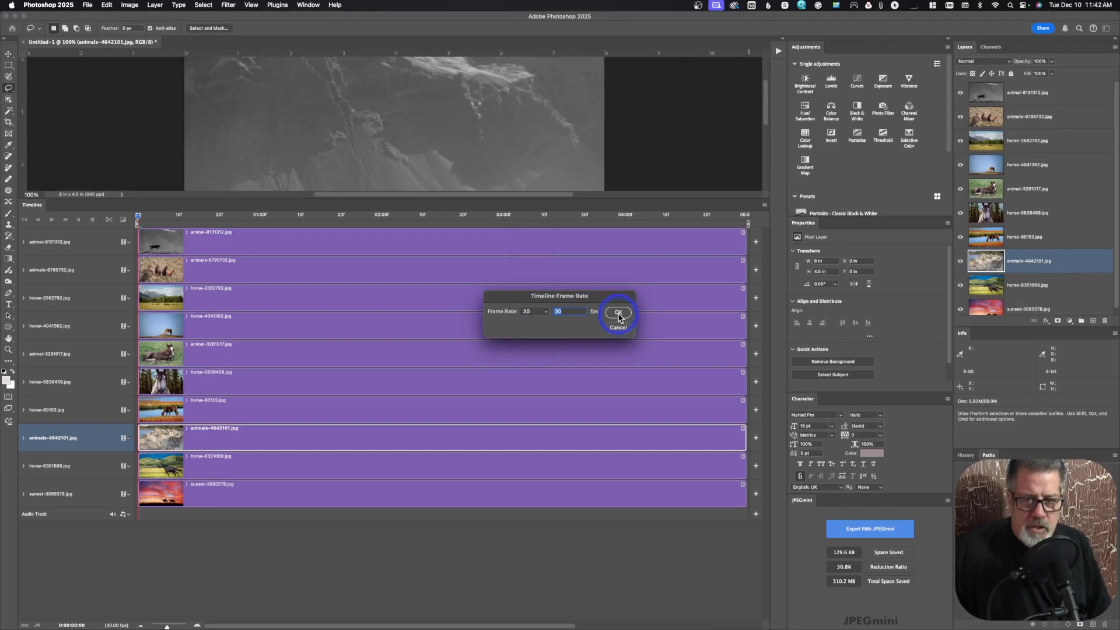
left_click(618, 313)
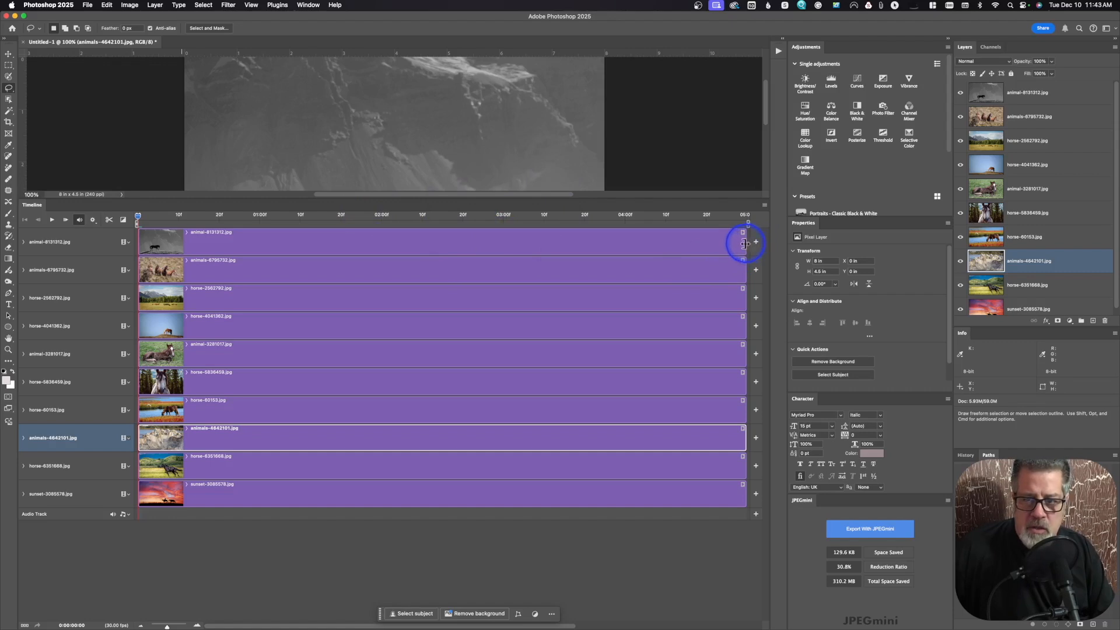
Shorten all ten image clips on the timeline so that each one ends at the 3-second mark.
left_click_drag(744, 244, 504, 236)
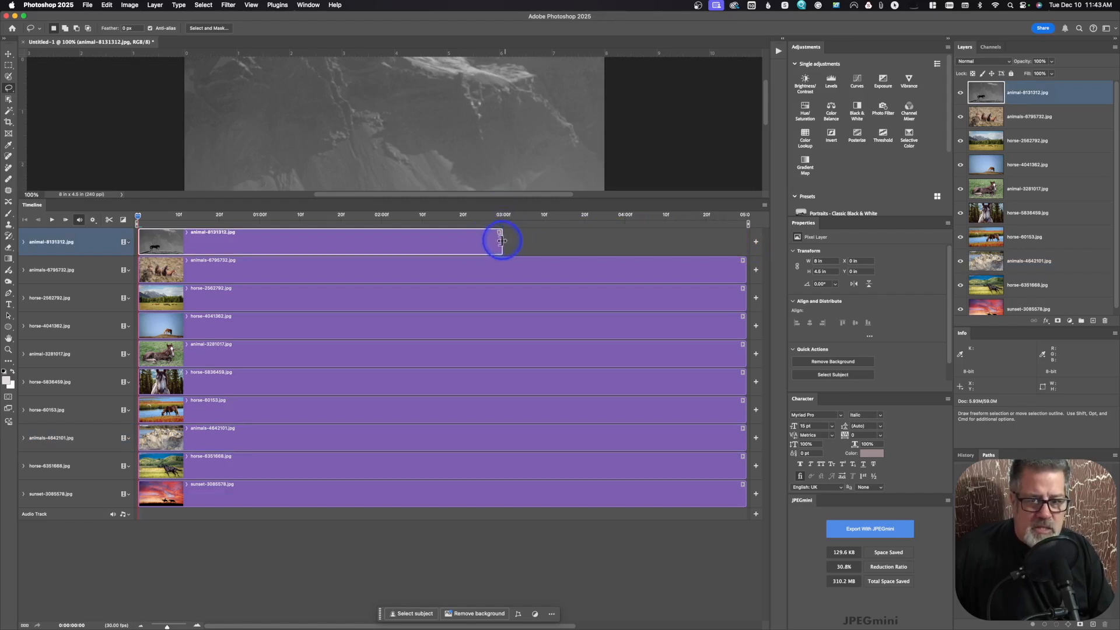
mouse_move(502, 241)
left_mouse_down()
mouse_move(515, 238)
mouse_move(502, 242)
left_mouse_up()
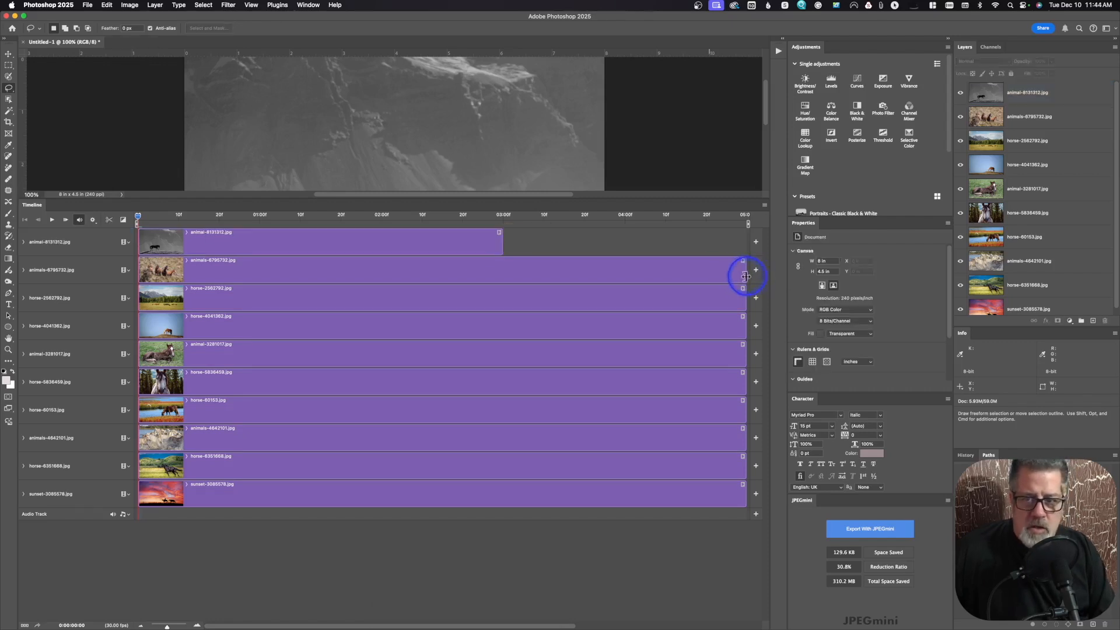
left_click_drag(746, 275, 505, 274)
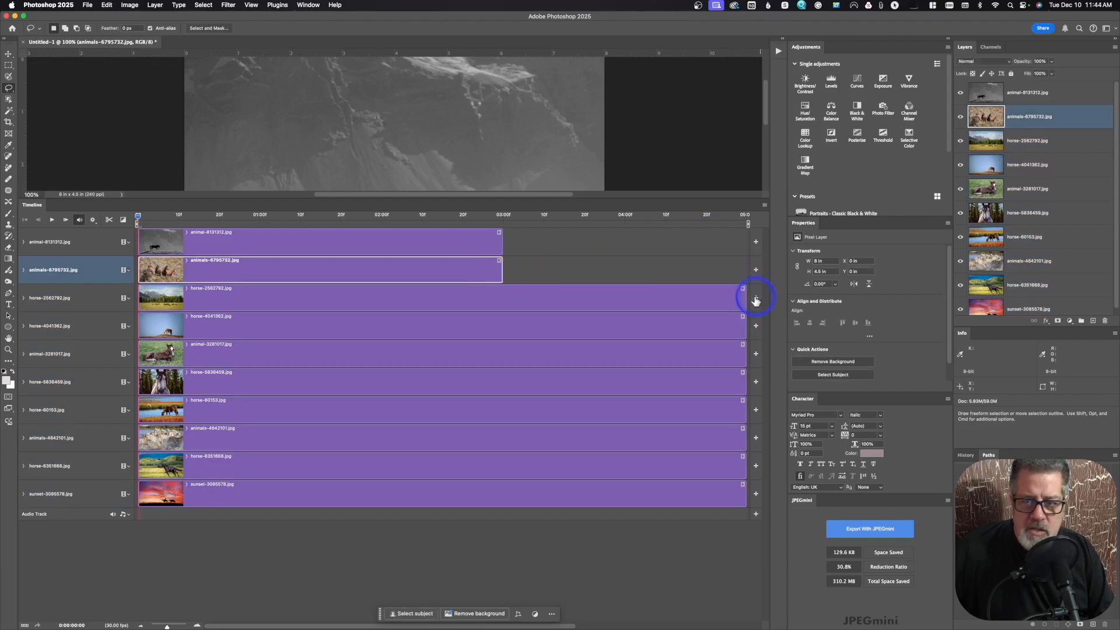
left_click_drag(744, 299, 502, 312)
left_click_drag(744, 326, 503, 326)
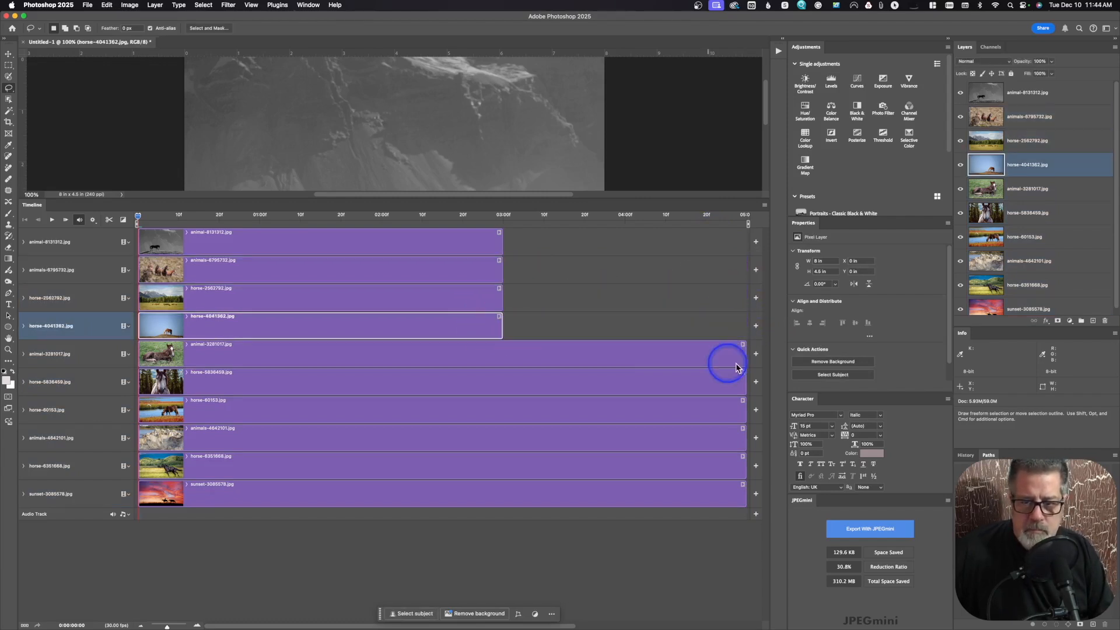
left_click_drag(744, 353, 503, 355)
left_click_drag(745, 382, 502, 382)
left_click_drag(745, 413, 503, 412)
left_click_drag(745, 439, 502, 441)
left_click_drag(744, 467, 545, 480)
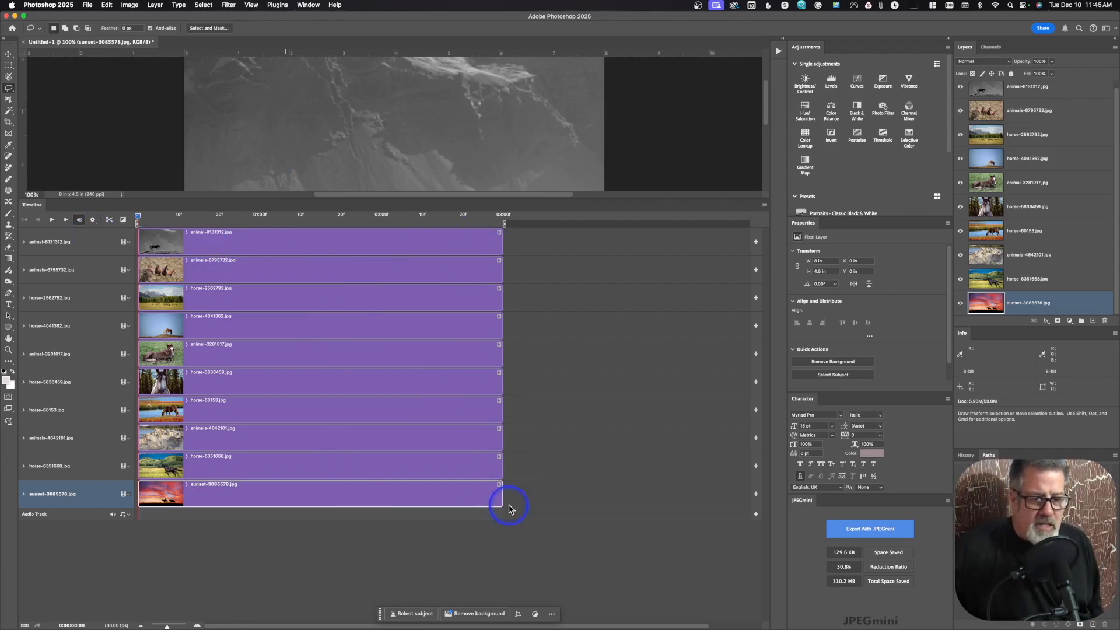
left_click(523, 413)
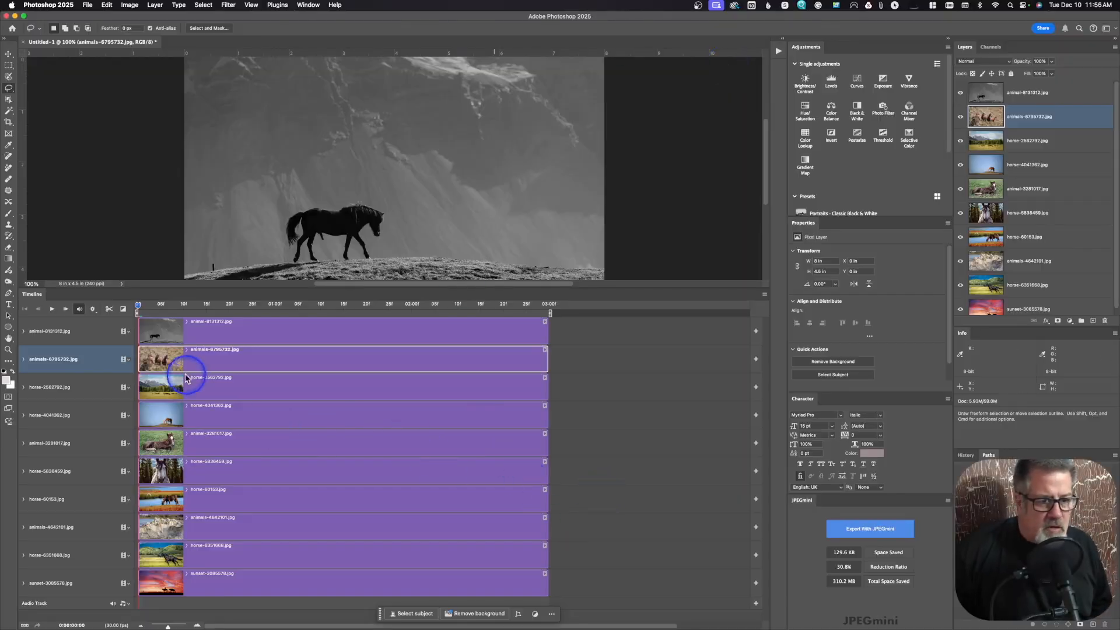
Place the animals-6795732, horse-2582792, horse-4041362, animal-3281017 and horse-5836459 clips end to end behind animal-8131312 on the first track.
left_click(249, 331)
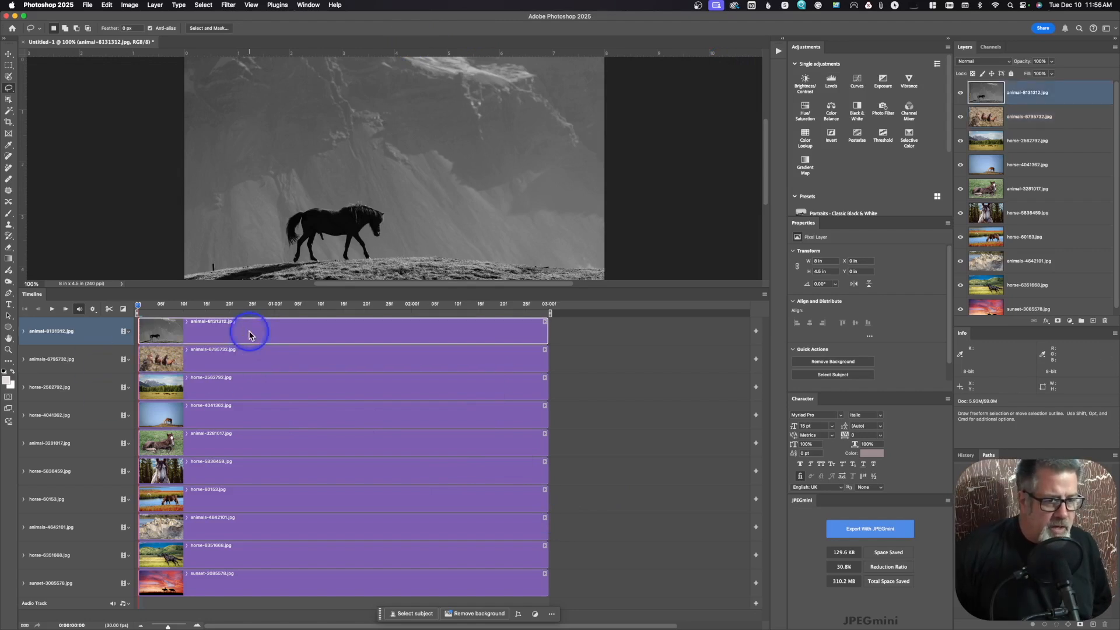
left_click_drag(242, 363, 657, 338)
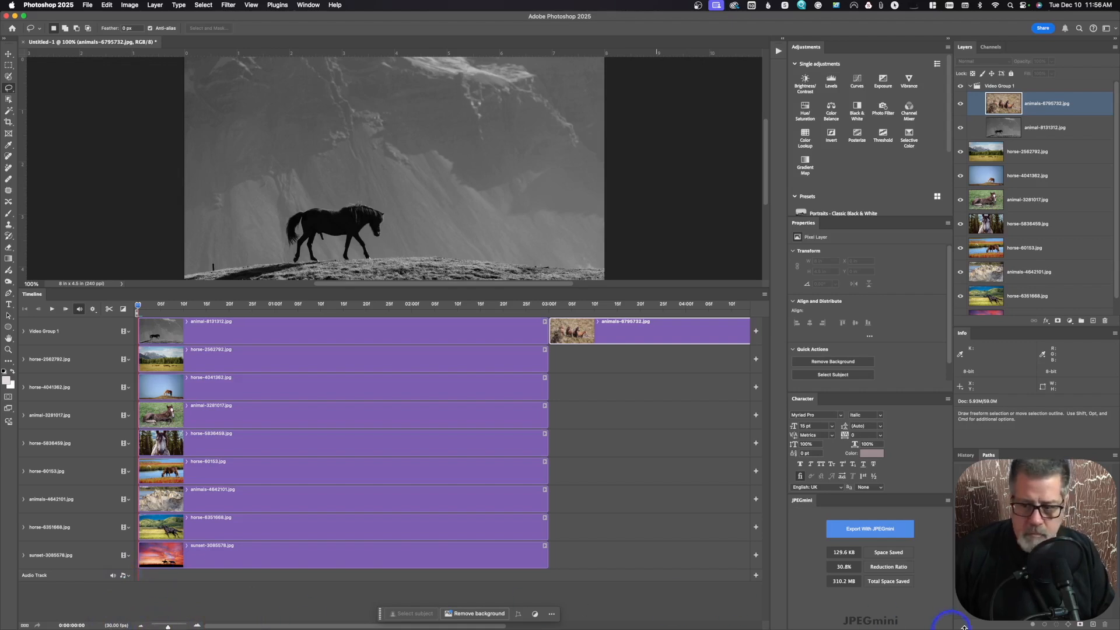
left_click_drag(1114, 623, 1114, 616)
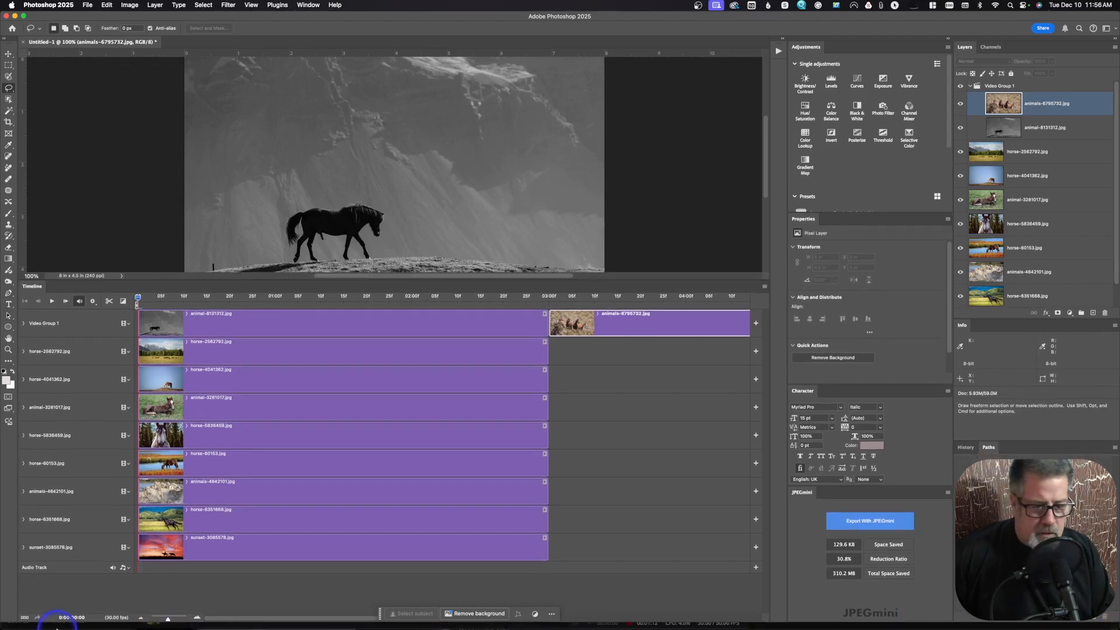
left_click_drag(167, 621, 161, 623)
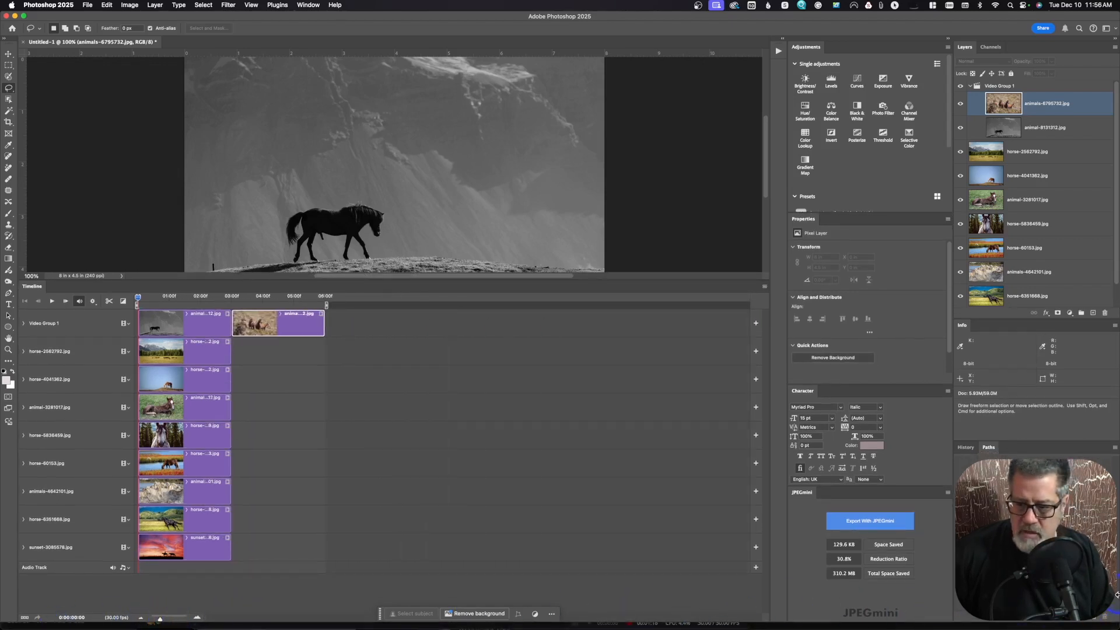
left_click_drag(1114, 623, 1111, 627)
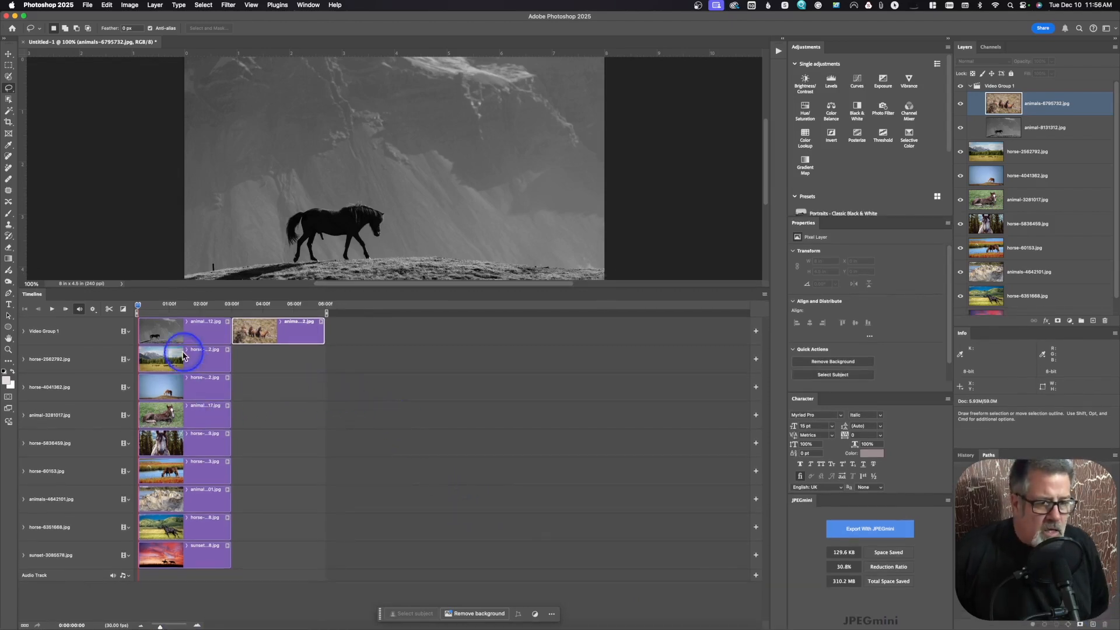
left_click_drag(175, 360, 358, 332)
left_click_drag(191, 369, 462, 332)
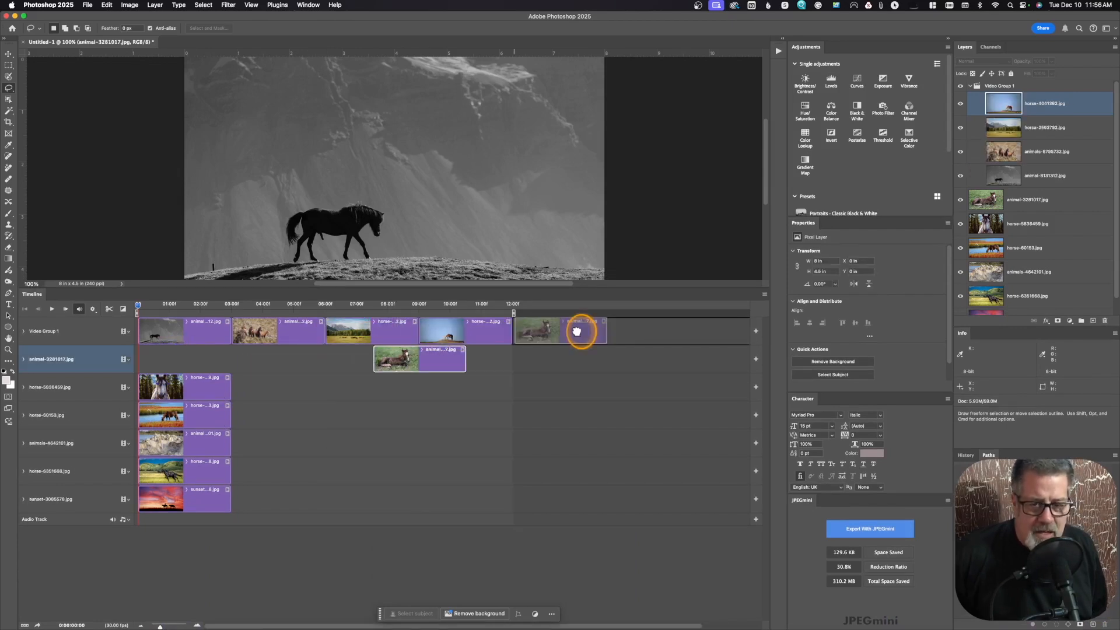
left_click_drag(576, 331, 578, 331)
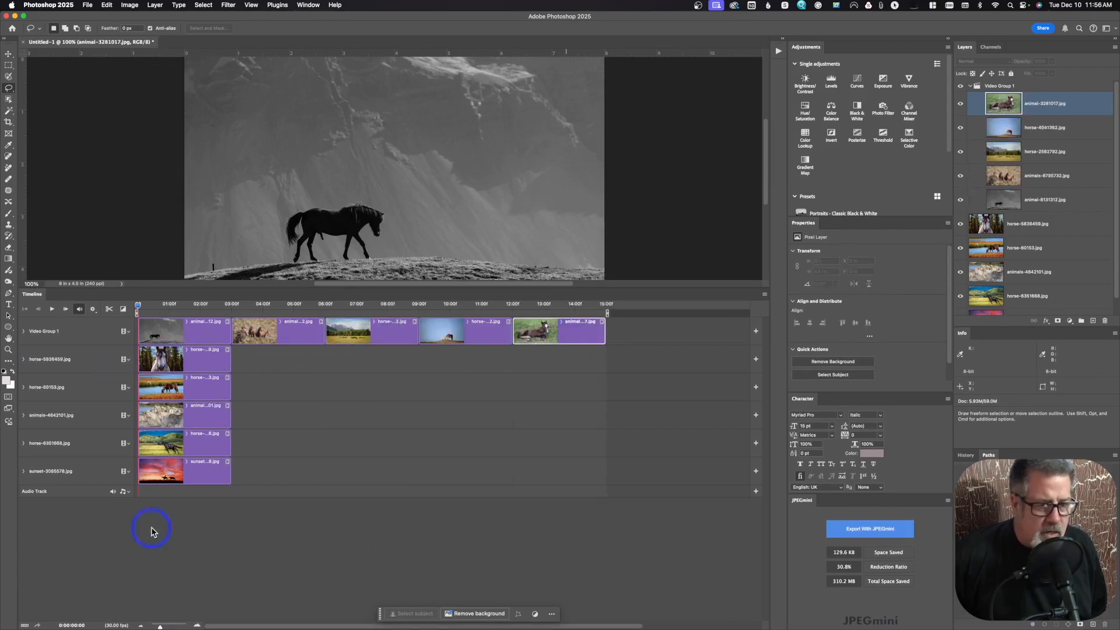
left_click(189, 358)
left_click_drag(225, 364, 641, 329)
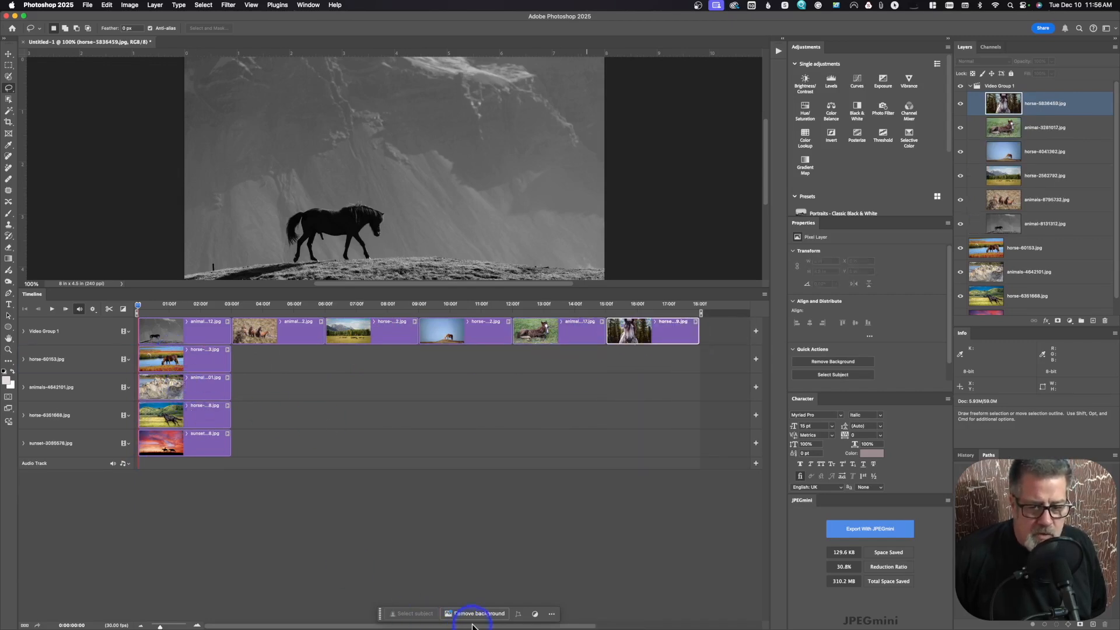
Append the horse-60153, animals-4642101, horse-6351668 and sunset-3085578 clips in that order to the end of the first track.
left_click_drag(472, 626, 539, 626)
left_click_drag(499, 625, 494, 626)
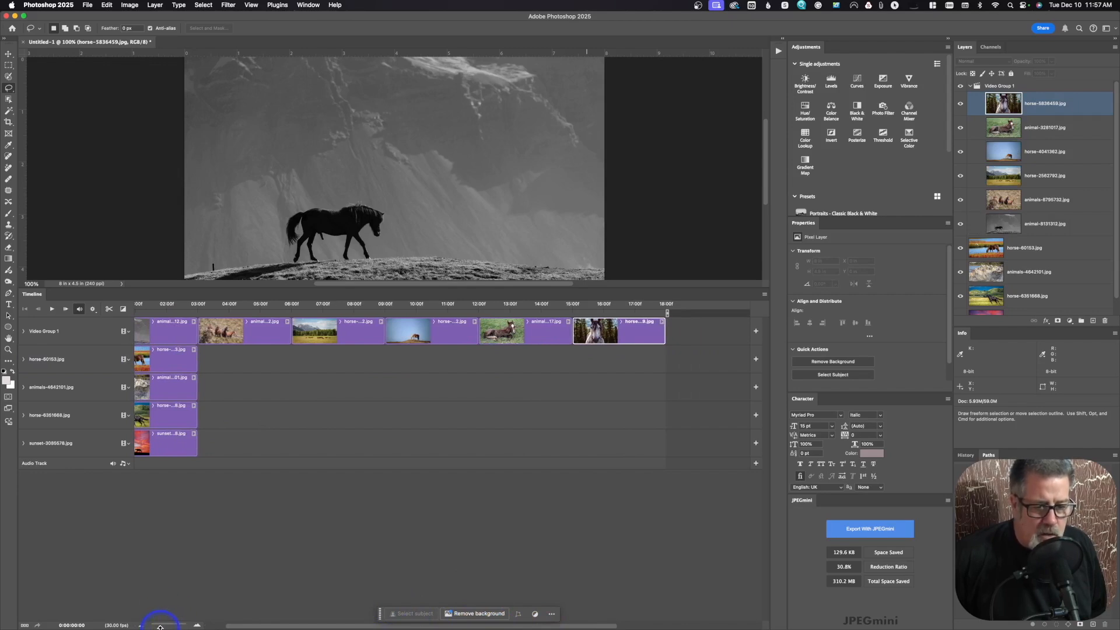
left_click_drag(160, 626, 155, 626)
left_click(147, 361)
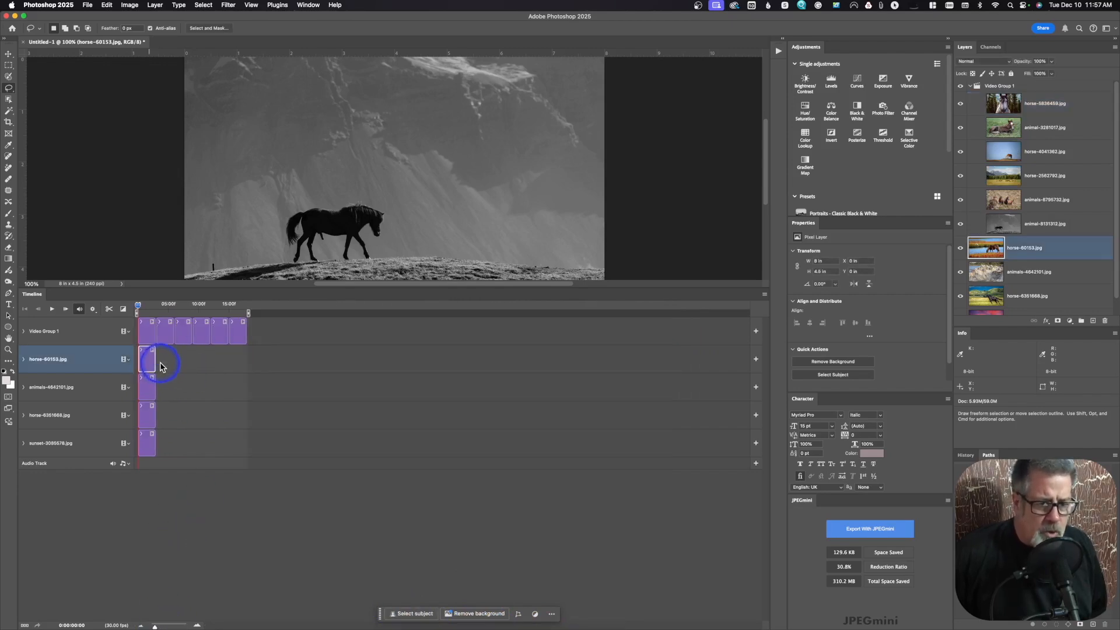
left_click_drag(158, 362, 256, 332)
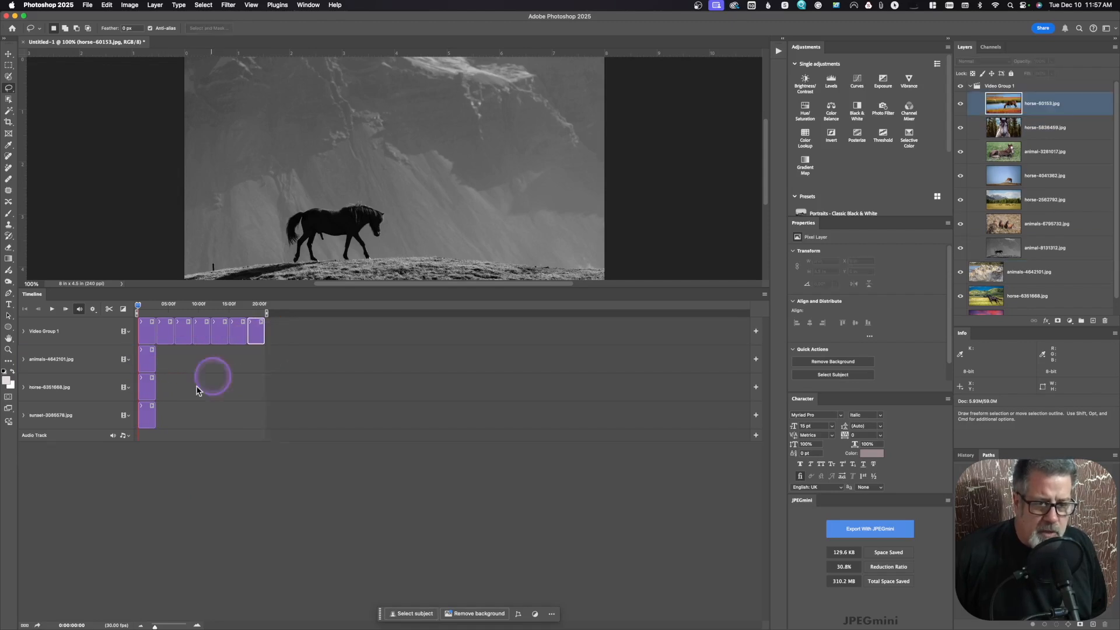
left_click_drag(147, 359, 283, 333)
left_click_drag(147, 359, 315, 331)
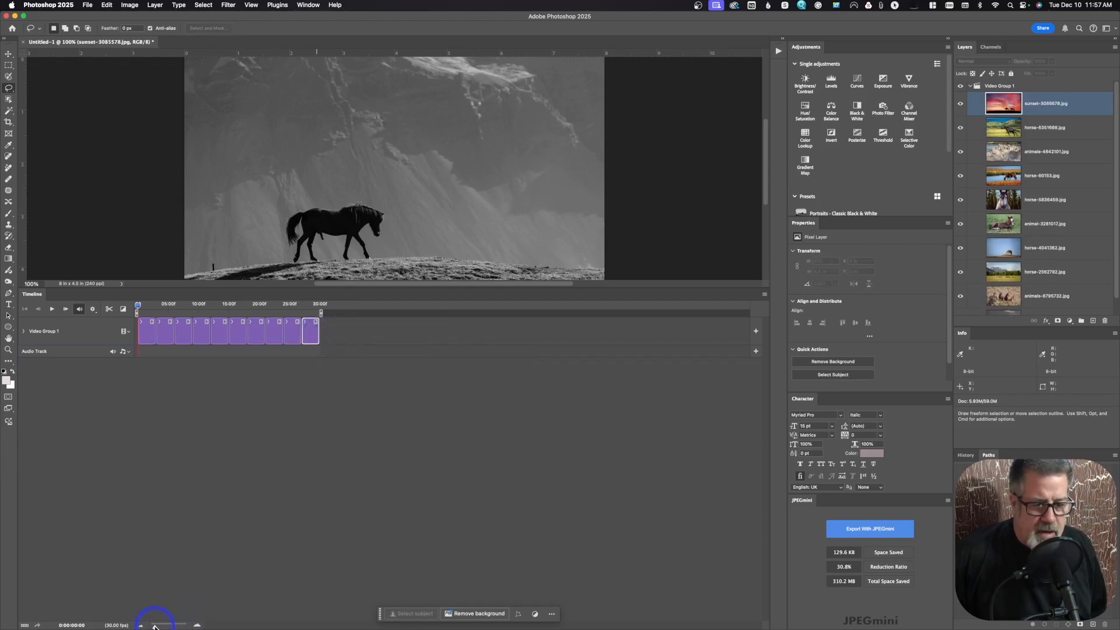
Enlarge the canvas area, fit the whole image in it, and play back the slideshow.
left_click_drag(155, 626, 159, 625)
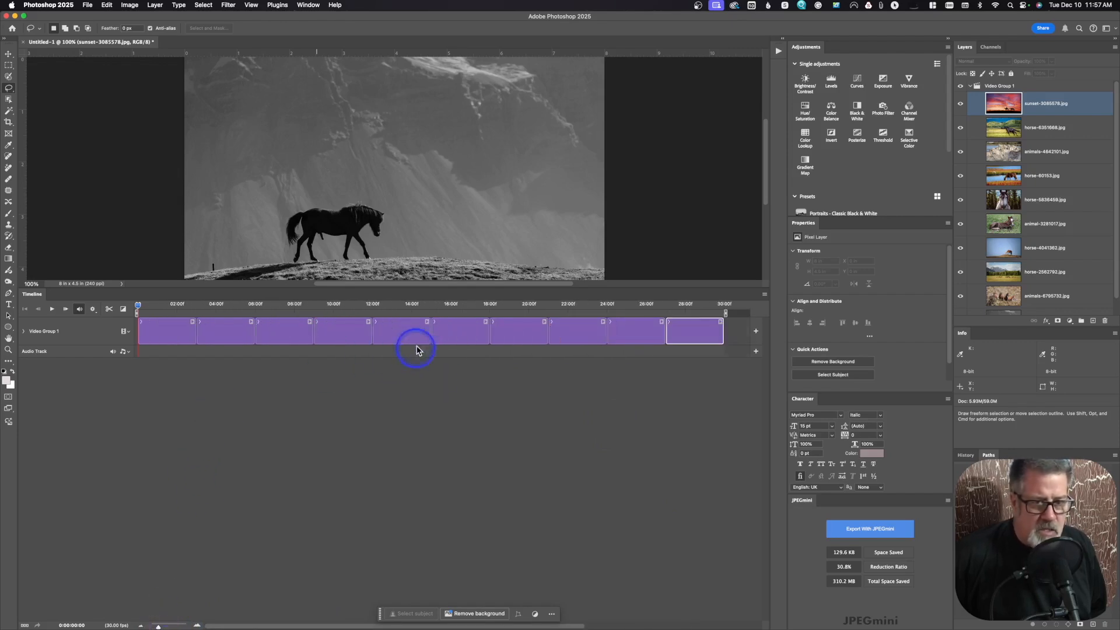
left_click_drag(650, 287, 645, 433)
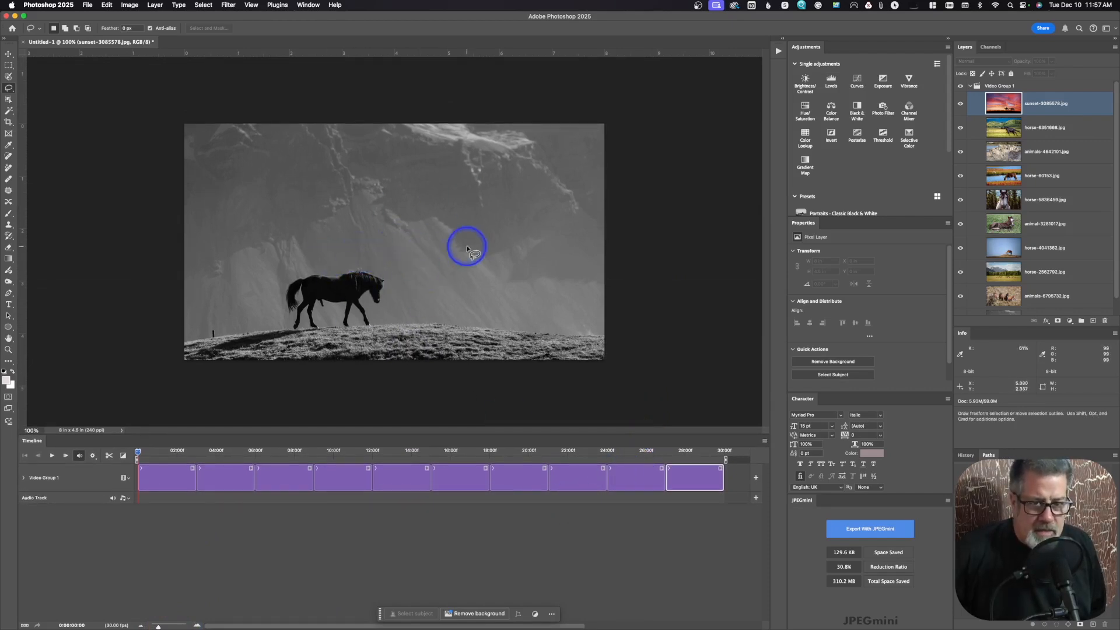
key("super+0")
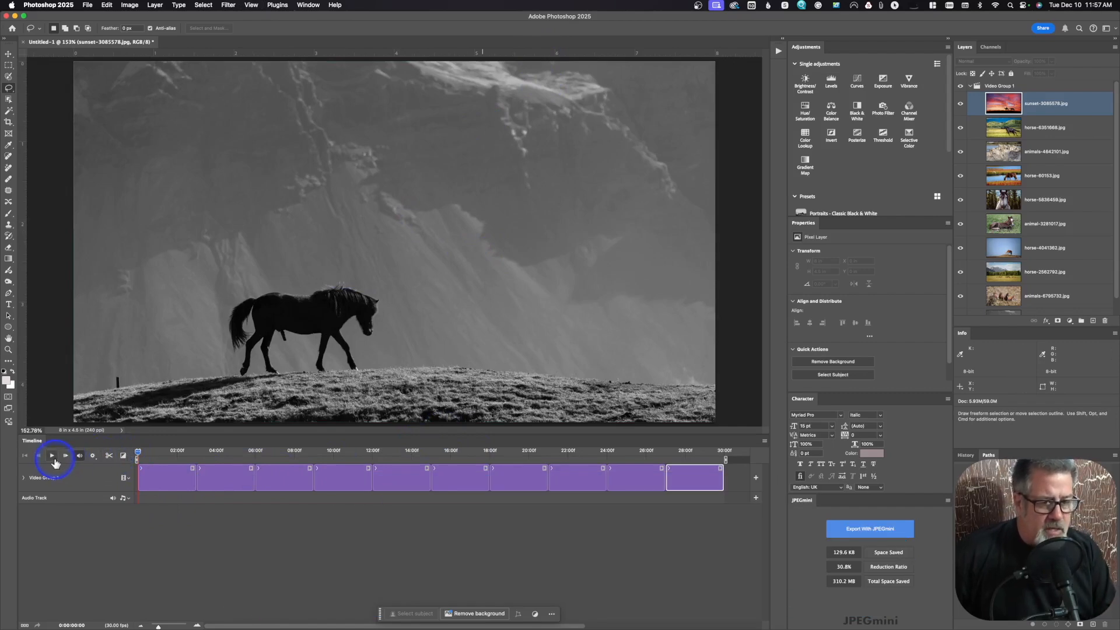
left_click(53, 458)
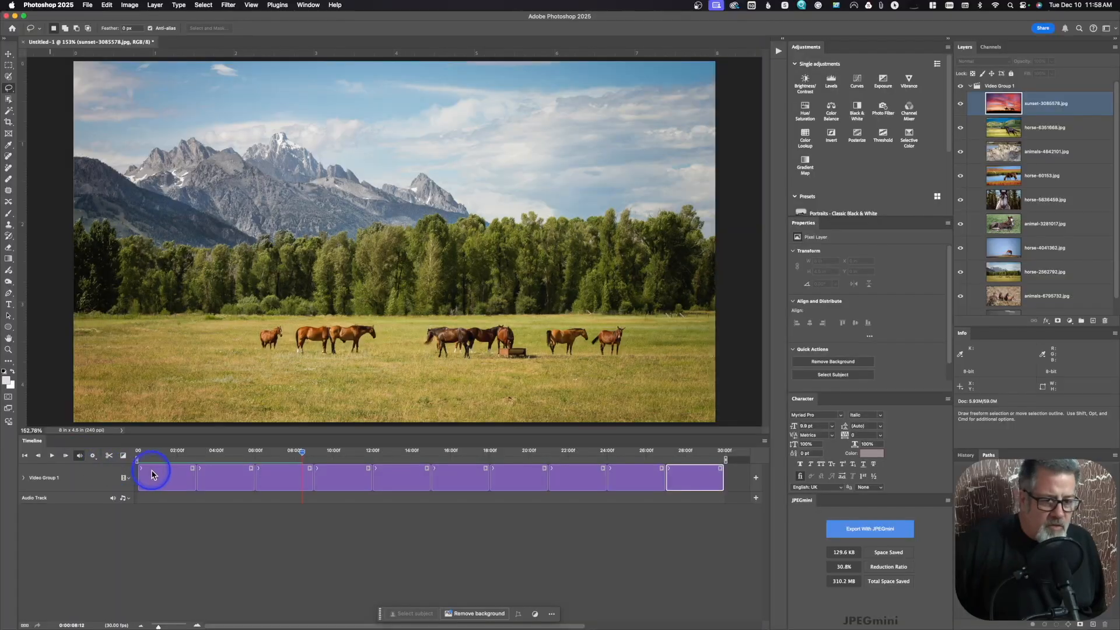
Apply Zoom motion with Zoom In to the animal-8131312 clip at the start of the timeline.
left_click(152, 474)
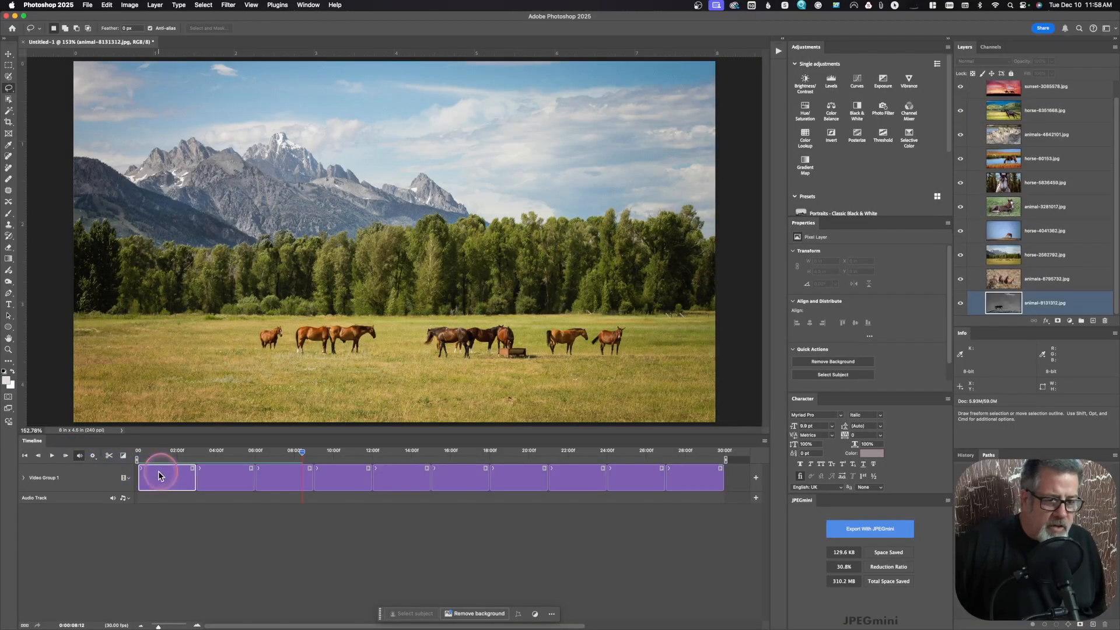
left_click(193, 470)
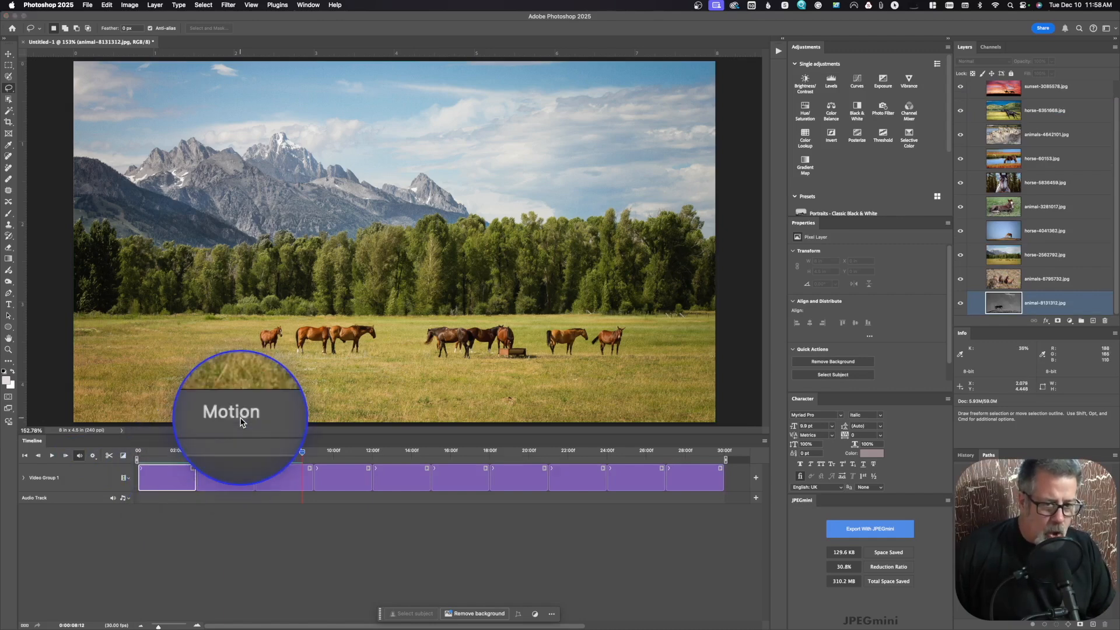
left_click(225, 432)
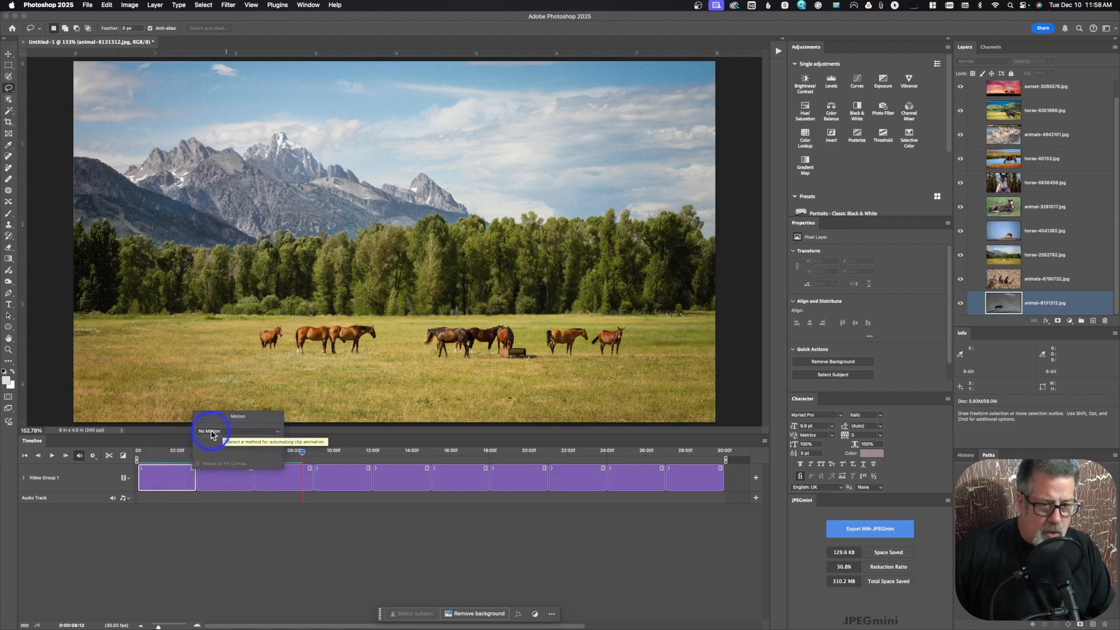
left_click(264, 430)
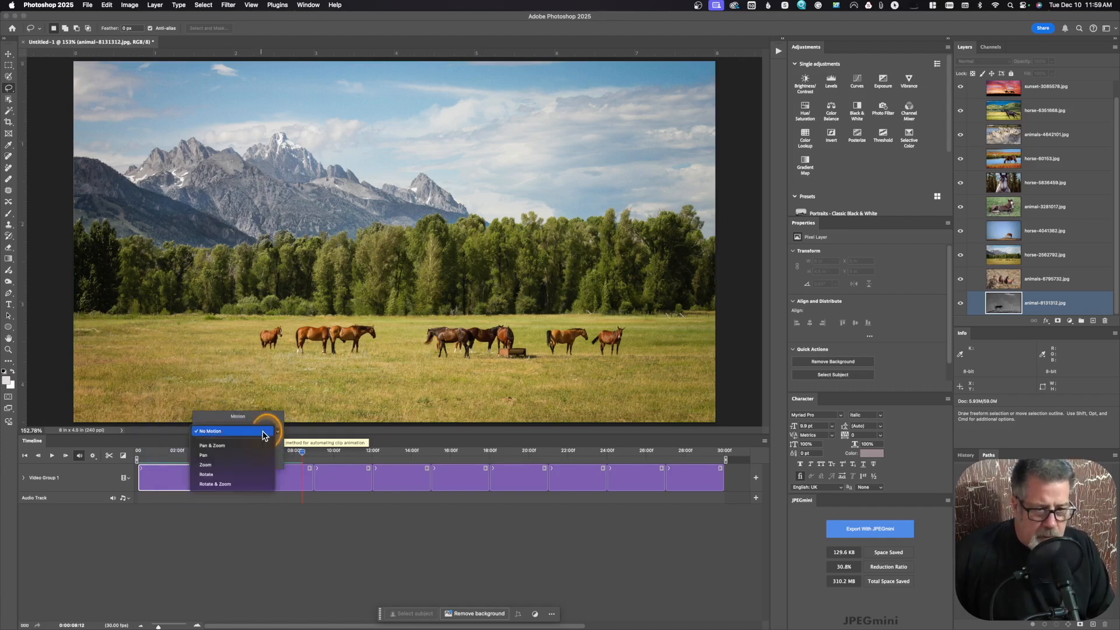
left_click(227, 466)
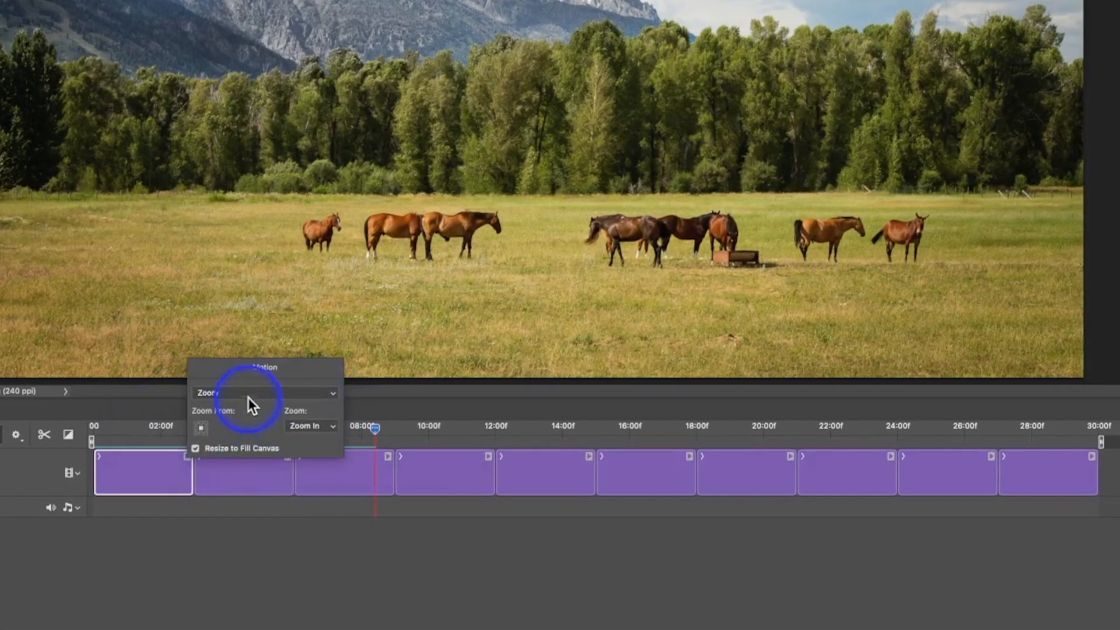
left_click(308, 425)
left_click(309, 426)
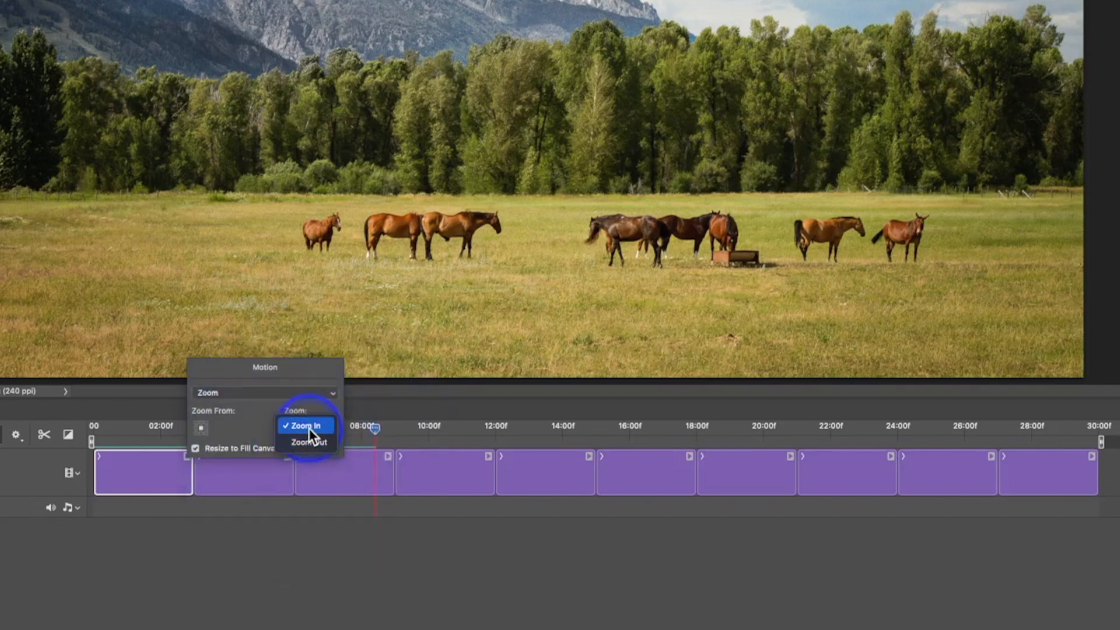
left_click(309, 428)
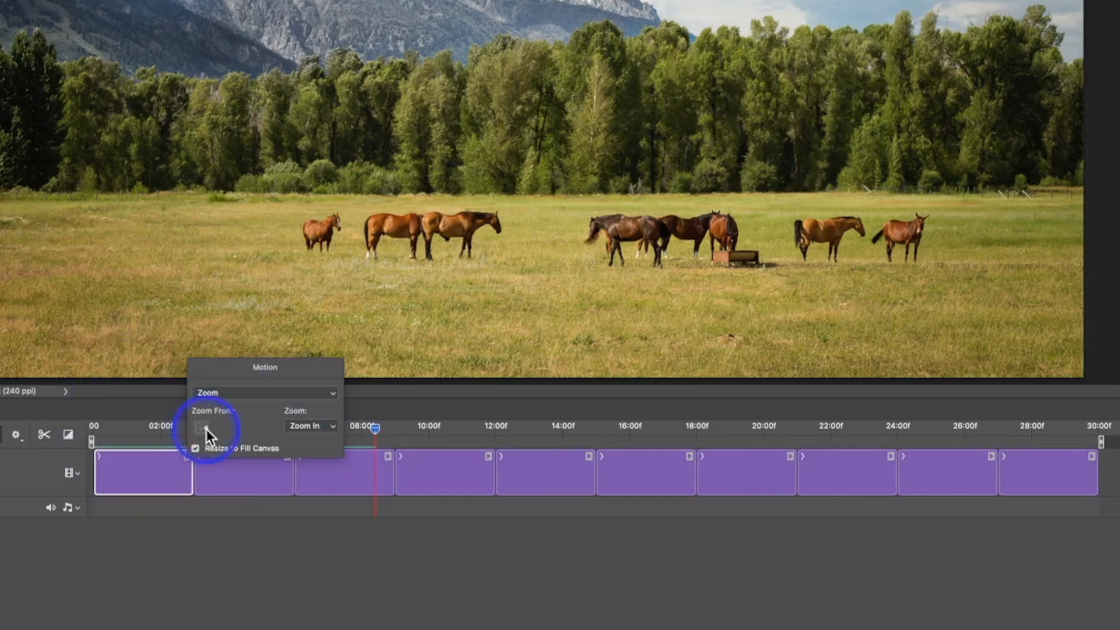
Set the first clip's zoom origin to the centre, keep Resize to Fill Canvas enabled, and play back the motion.
left_click(205, 429)
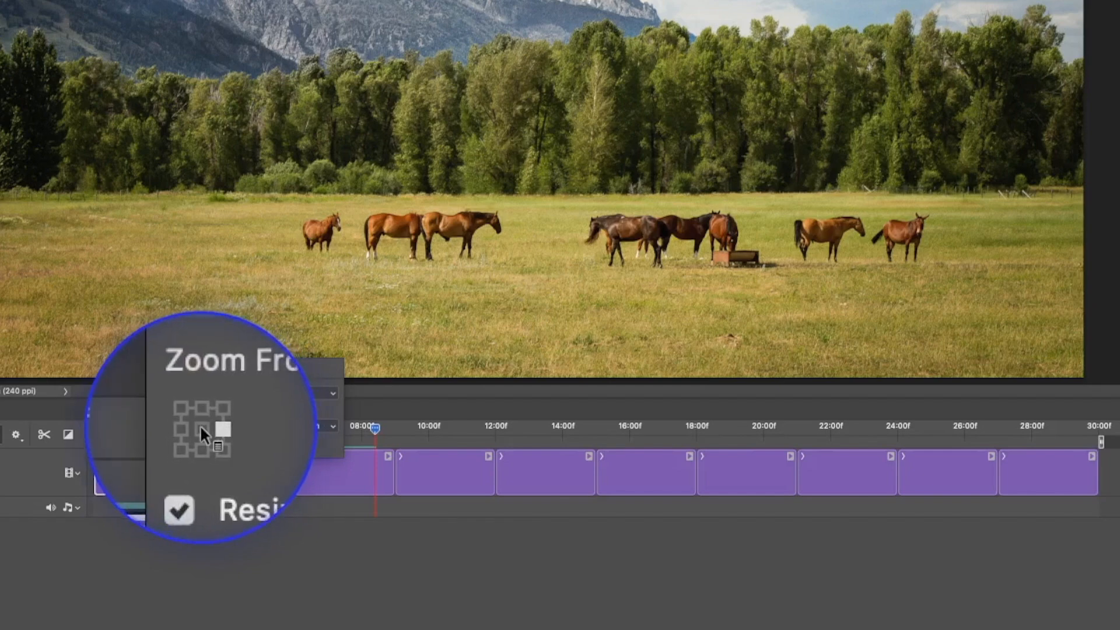
left_click(201, 426)
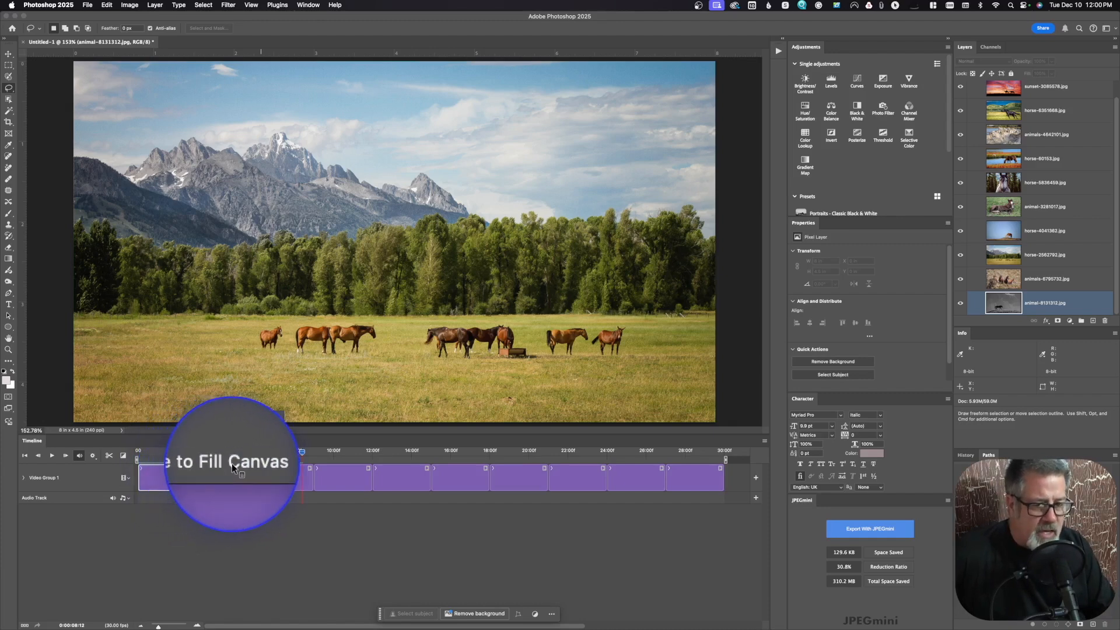
left_click(198, 463)
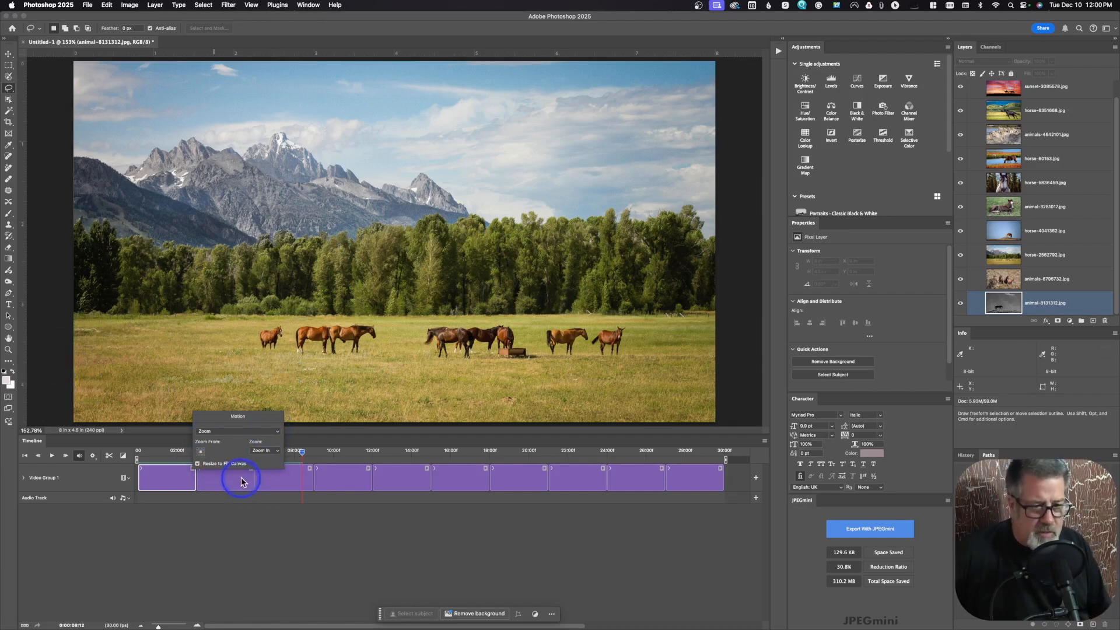
left_click(326, 431)
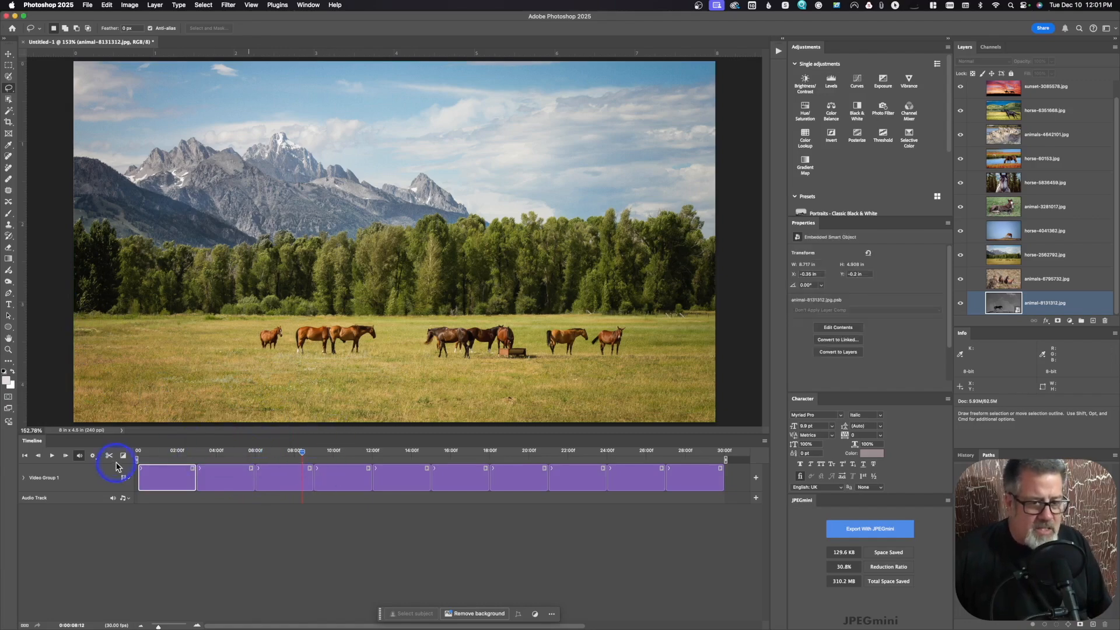
left_click(142, 457)
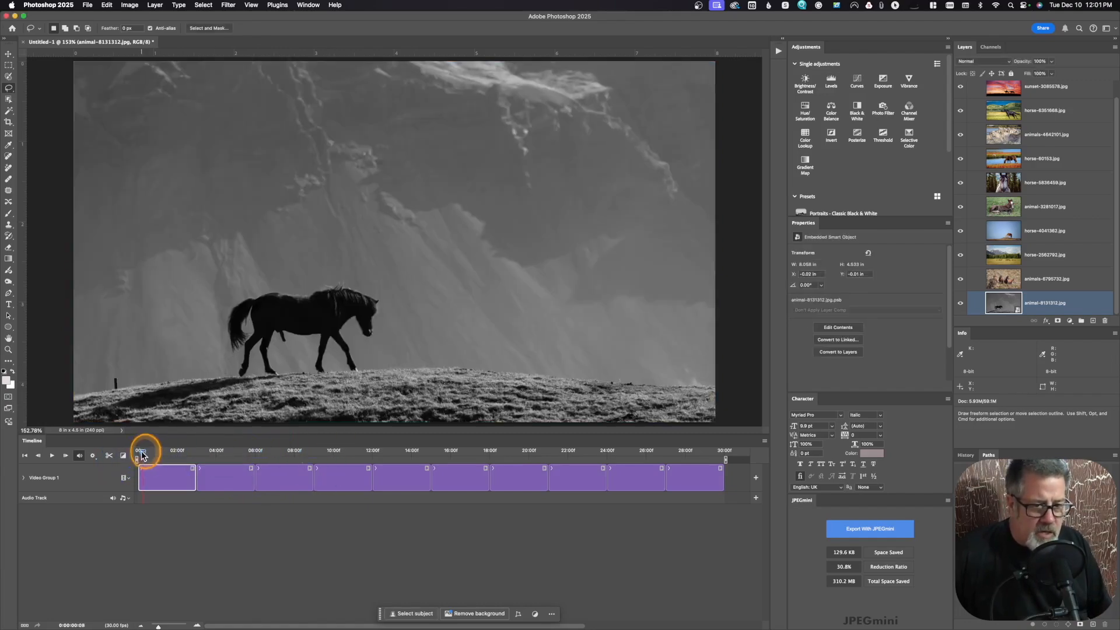
left_click(52, 456)
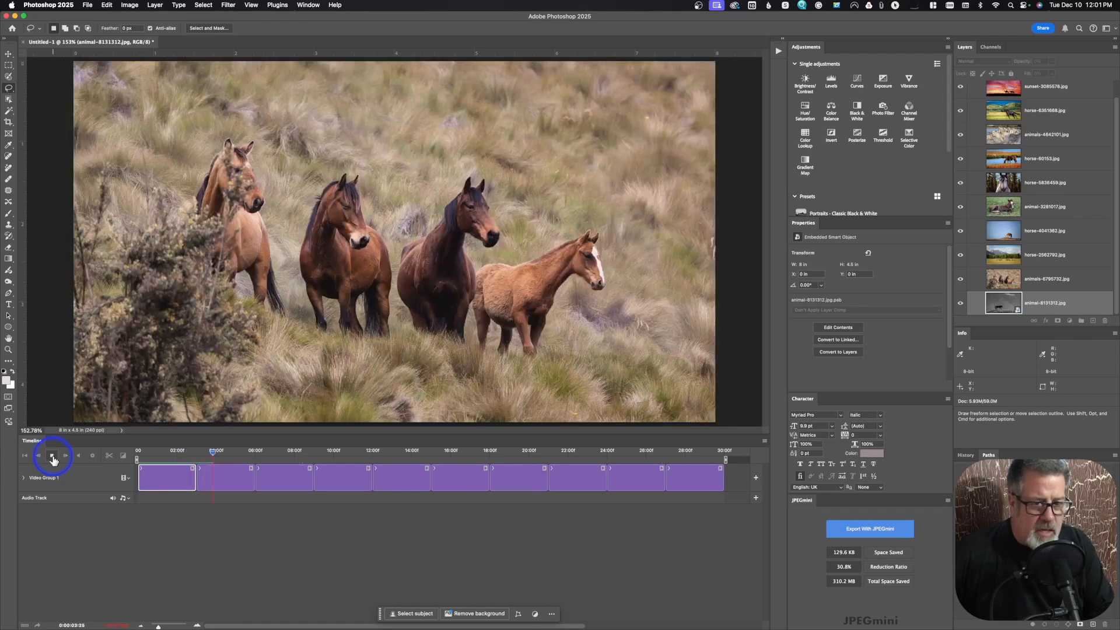
Give the animals-6795732 clip Pan & Zoom motion with a pan of -177, Zoom Out, and Resize to Fill Canvas disabled.
left_click(230, 479)
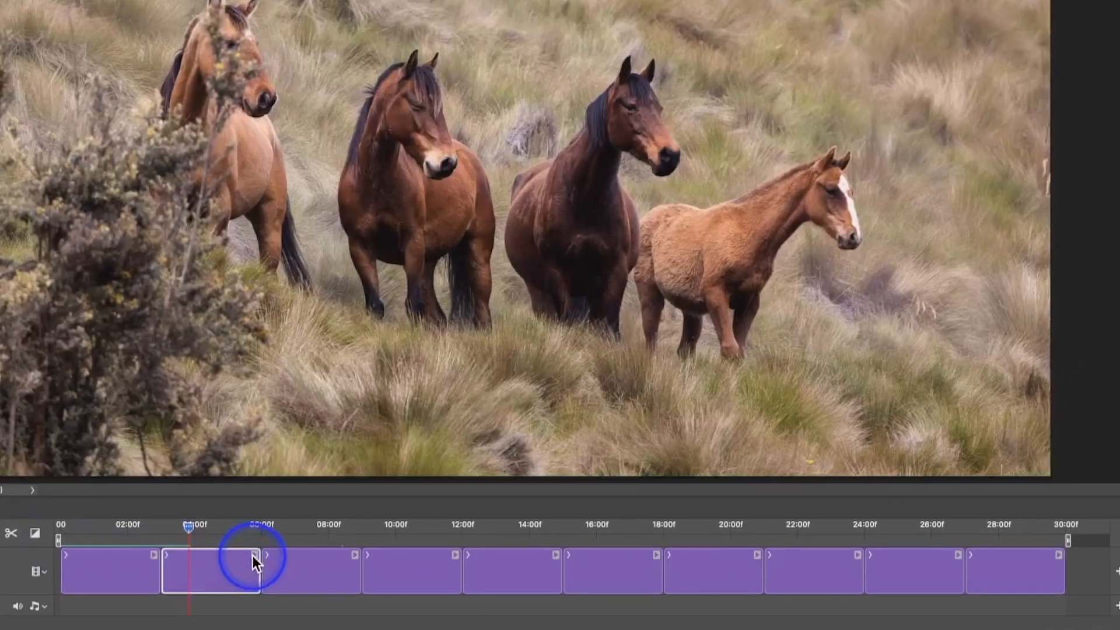
left_click(253, 555)
left_click(313, 492)
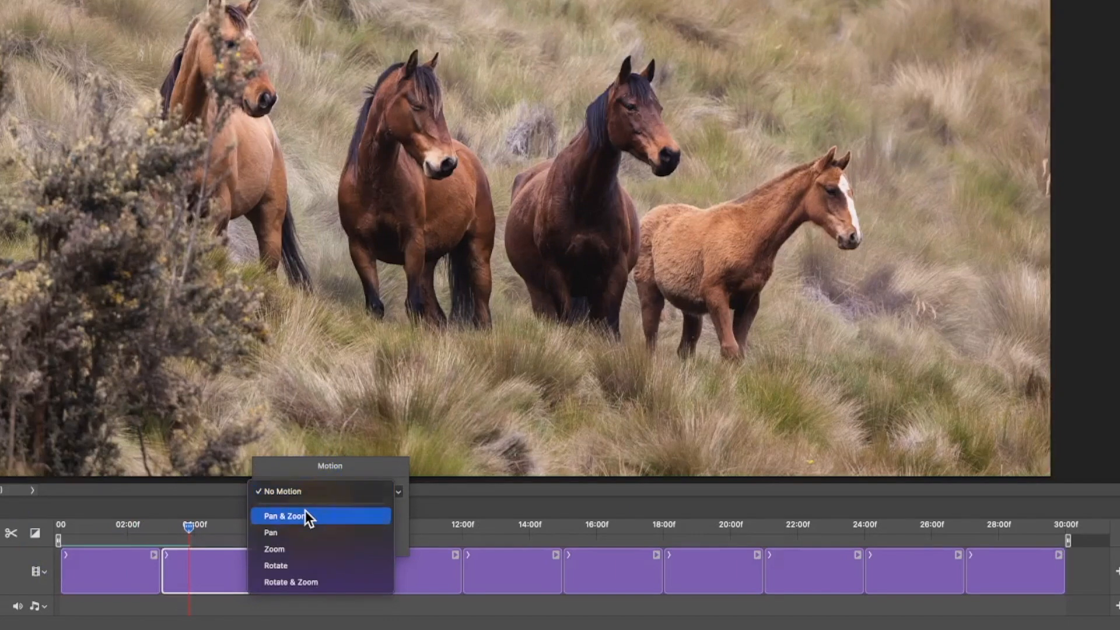
left_click(306, 515)
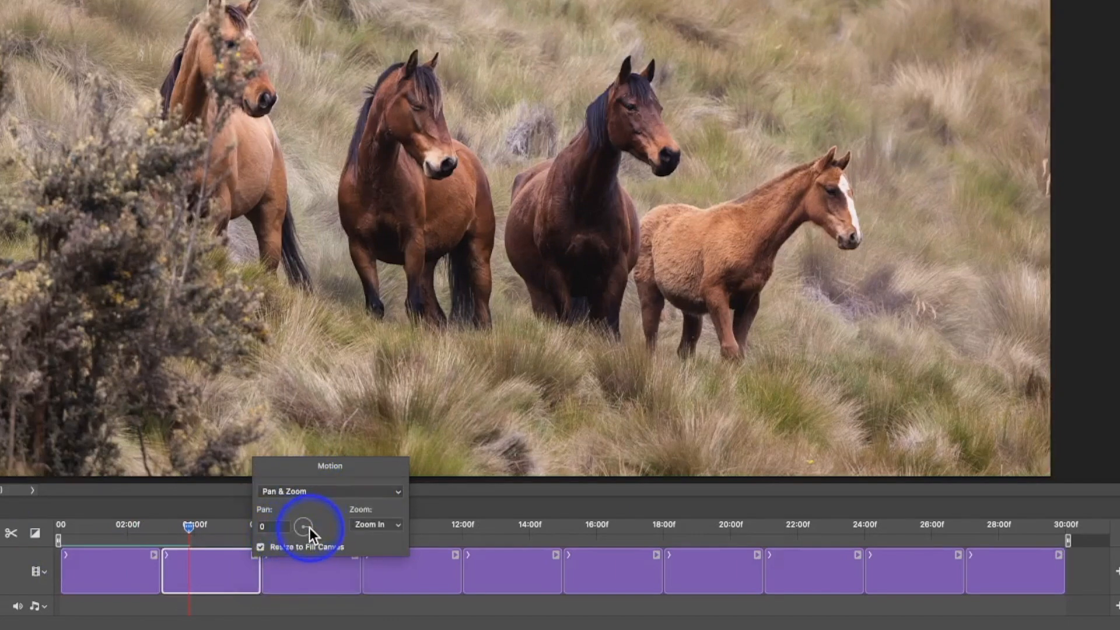
left_click_drag(309, 528, 292, 536)
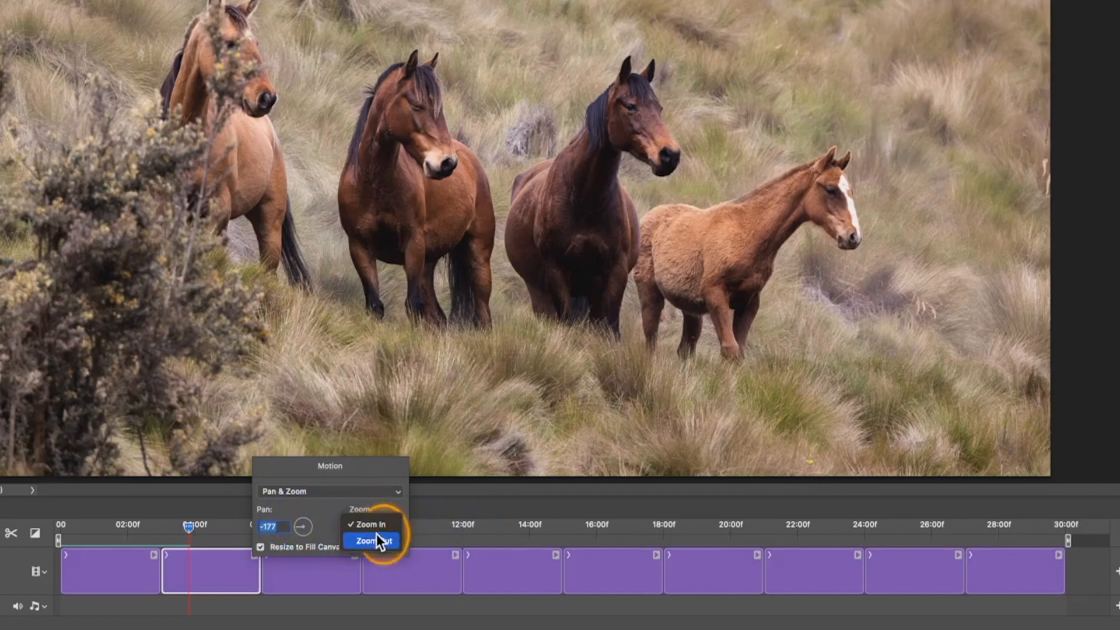
left_click(376, 541)
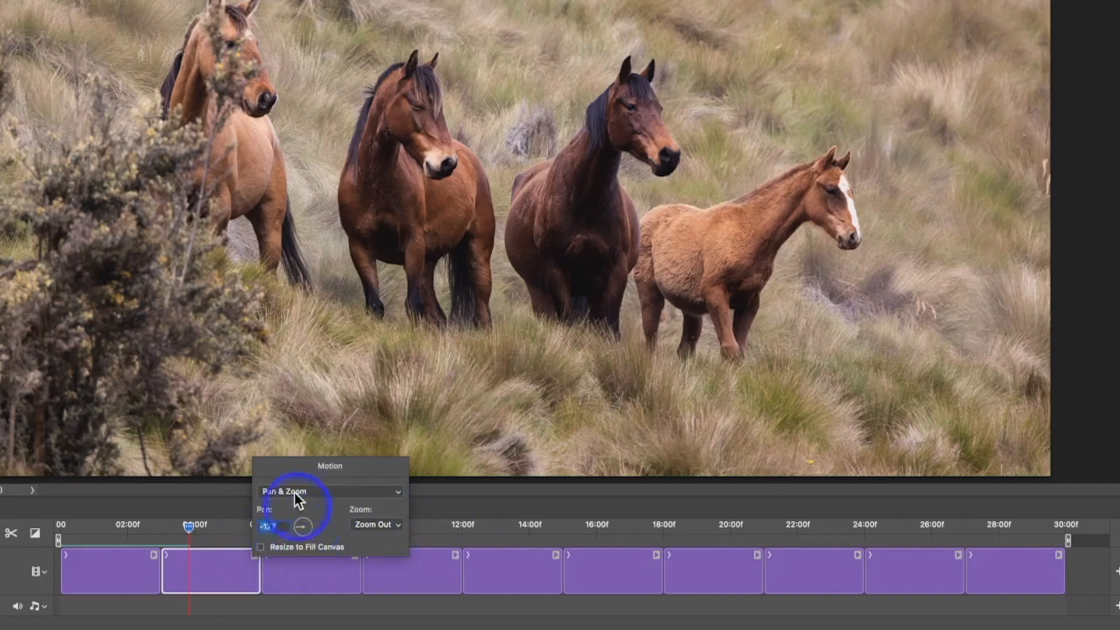
left_click(182, 502)
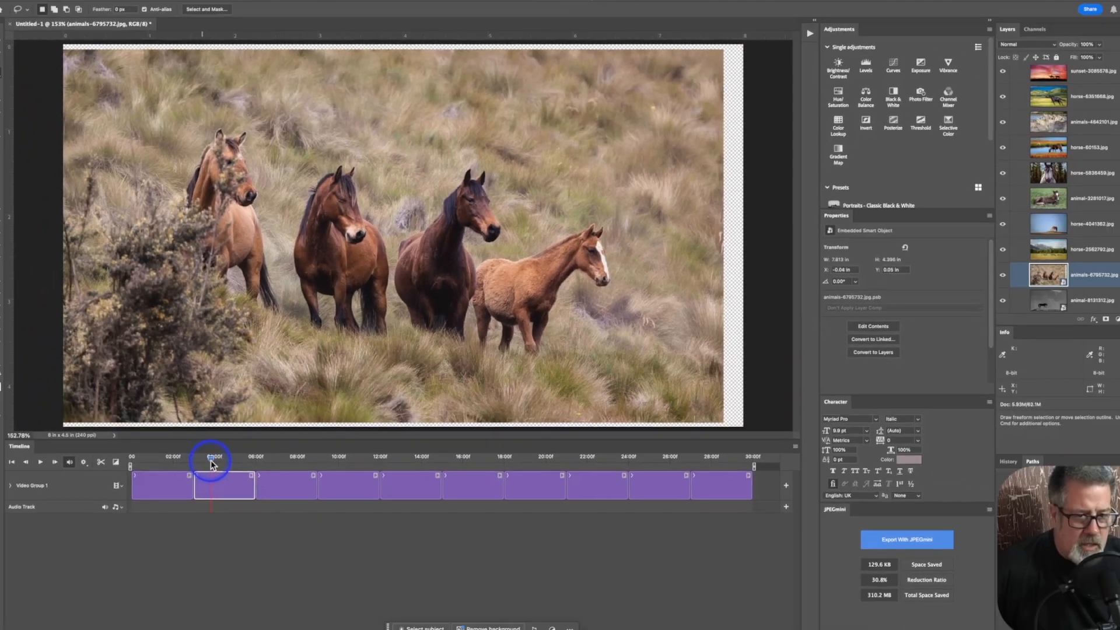
Play back the animals-6795732 clip from its start to check the Zoom Out motion.
left_click_drag(211, 460, 195, 463)
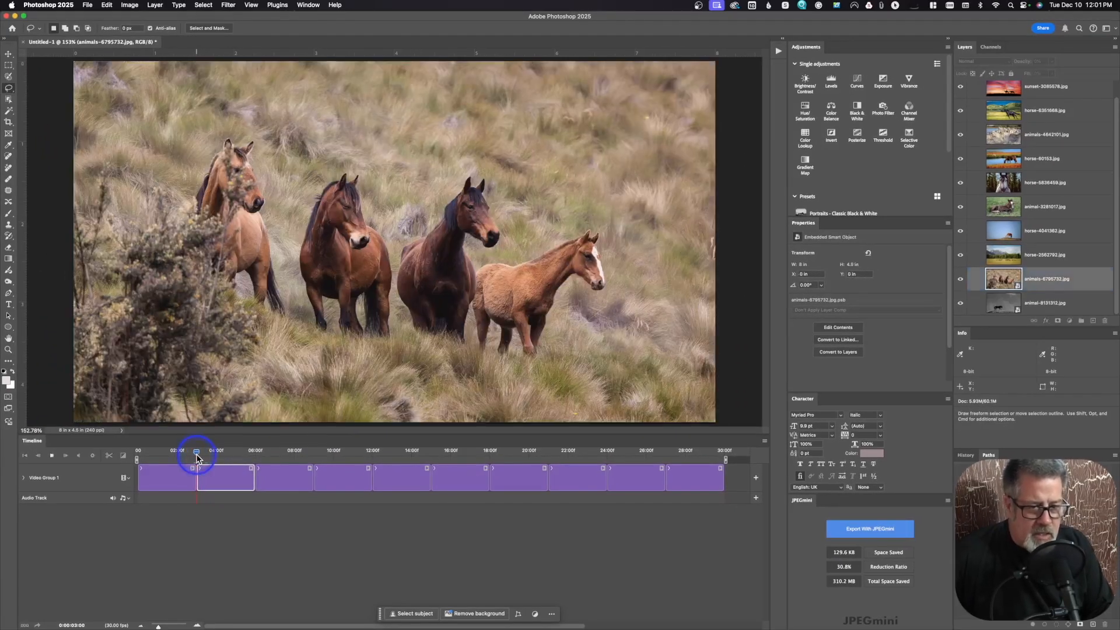
key("space")
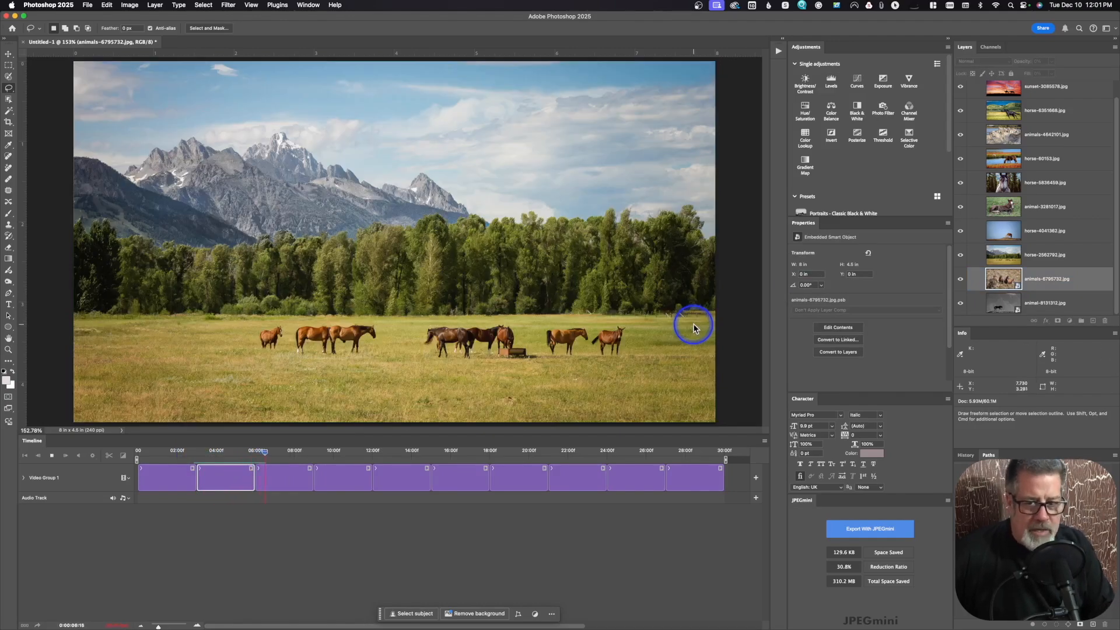
key("space")
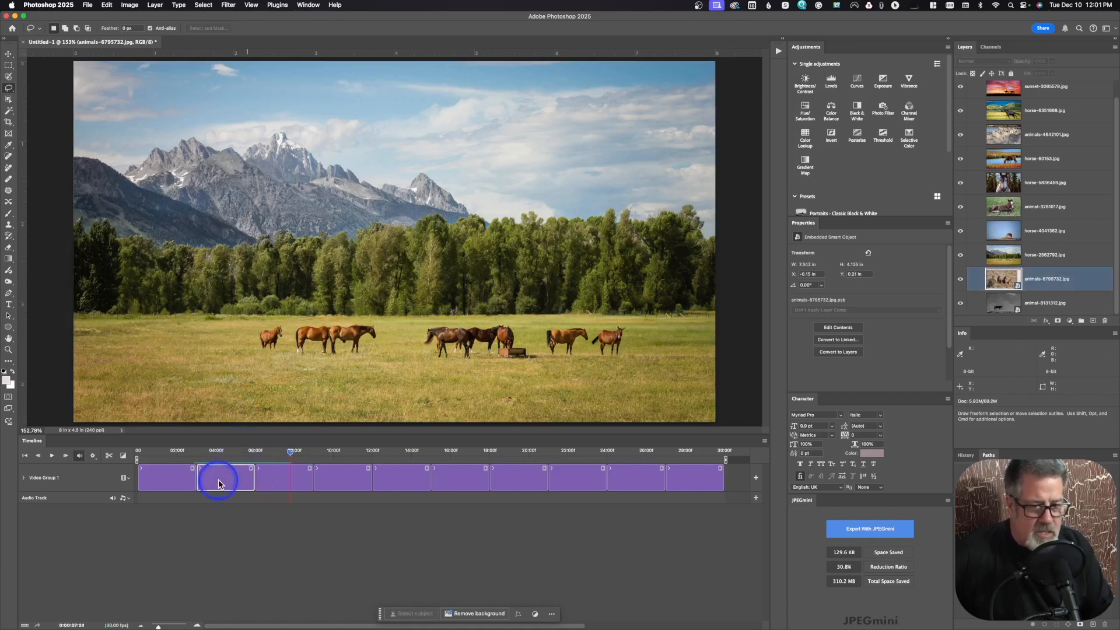
Switch the animals-6795732 clip's Pan & Zoom motion to Zoom In.
left_click(252, 468)
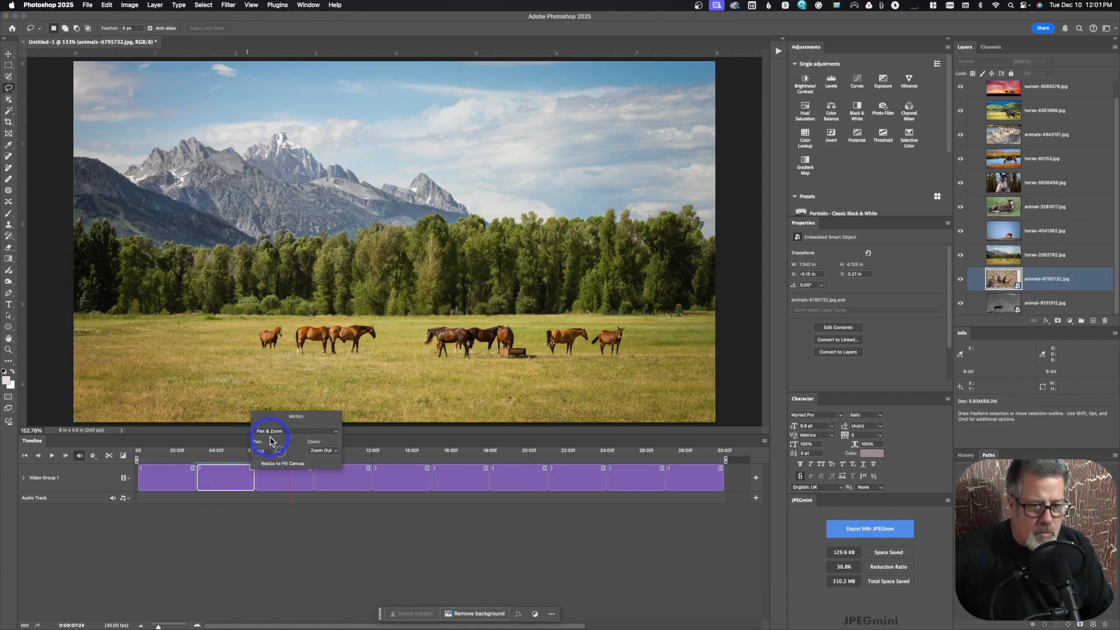
left_click(329, 452)
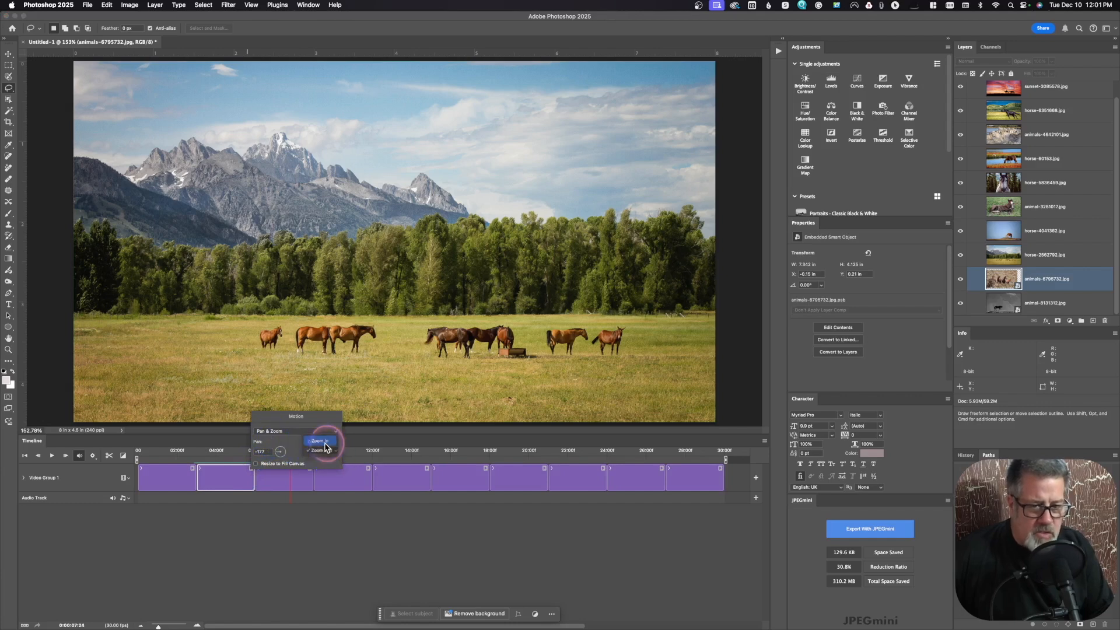
left_click(324, 443)
Apply Pan & Zoom motion to the animals-6795732 clip with a pan of about -178, Zoom In, and Resize to Fill Canvas enabled.
left_click(233, 483)
left_click(277, 430)
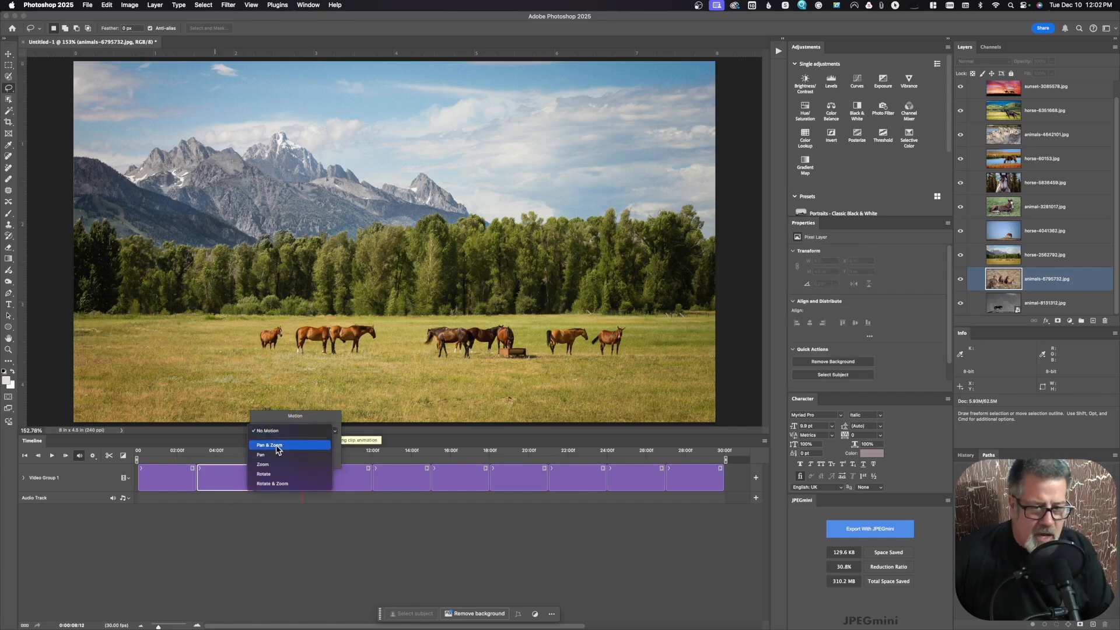
left_click(277, 446)
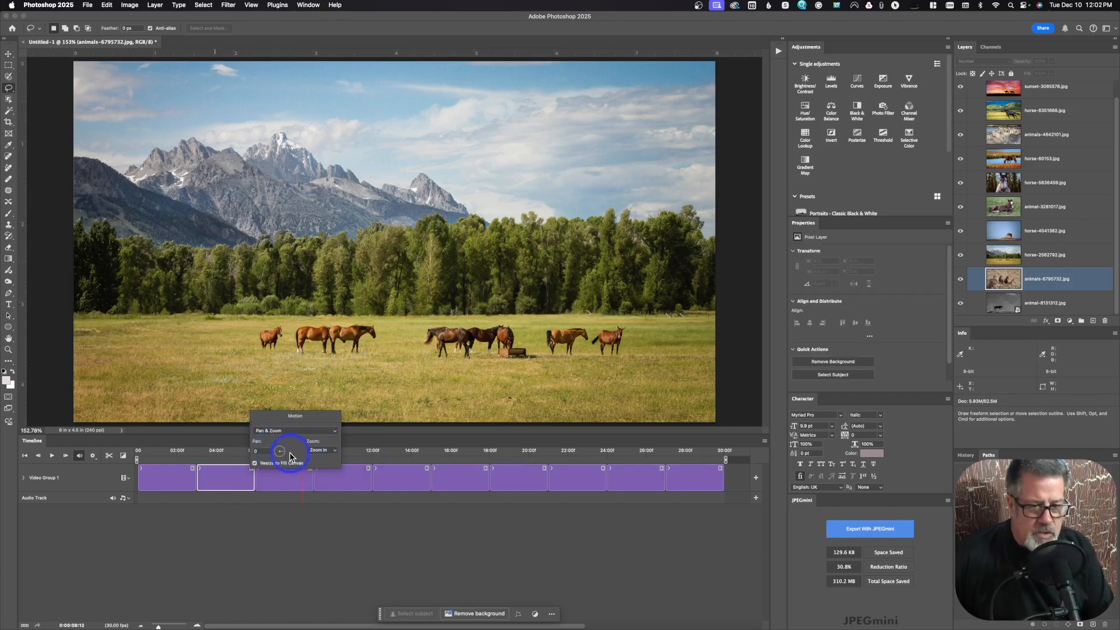
left_click_drag(284, 456, 312, 491)
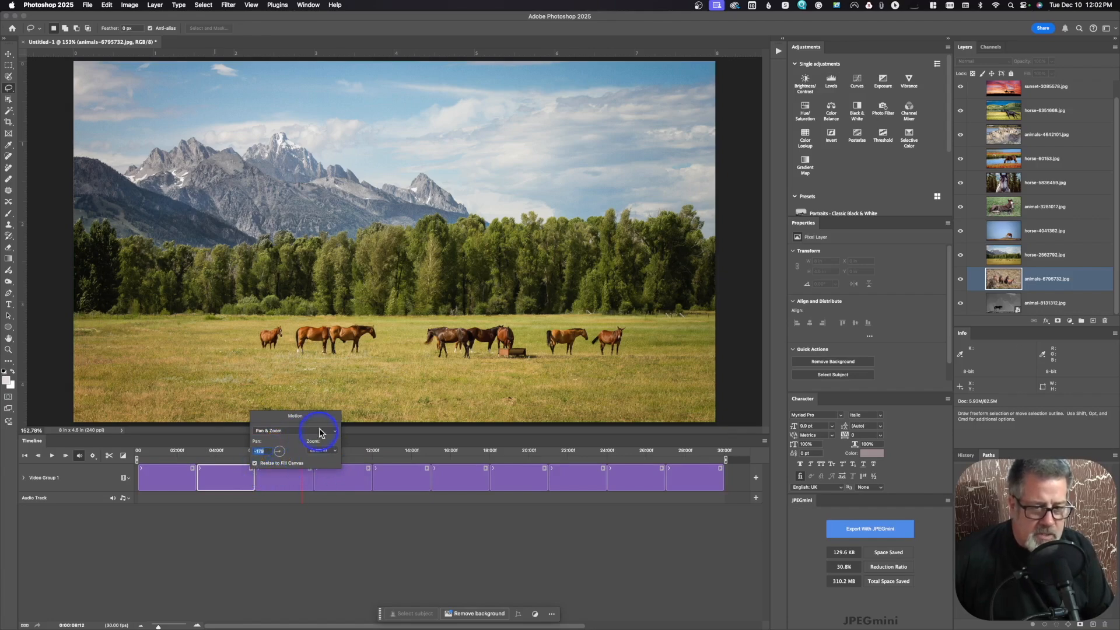
left_click(375, 403)
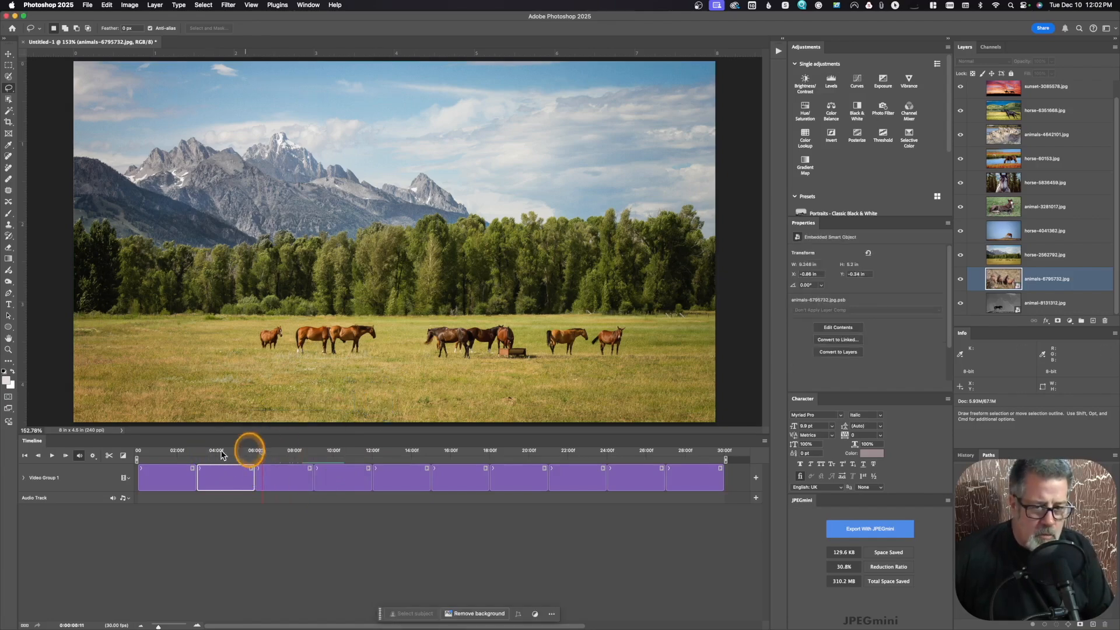
Play back the animals-6795732 clip from its start to check the Zoom In motion.
left_click_drag(184, 452, 198, 456)
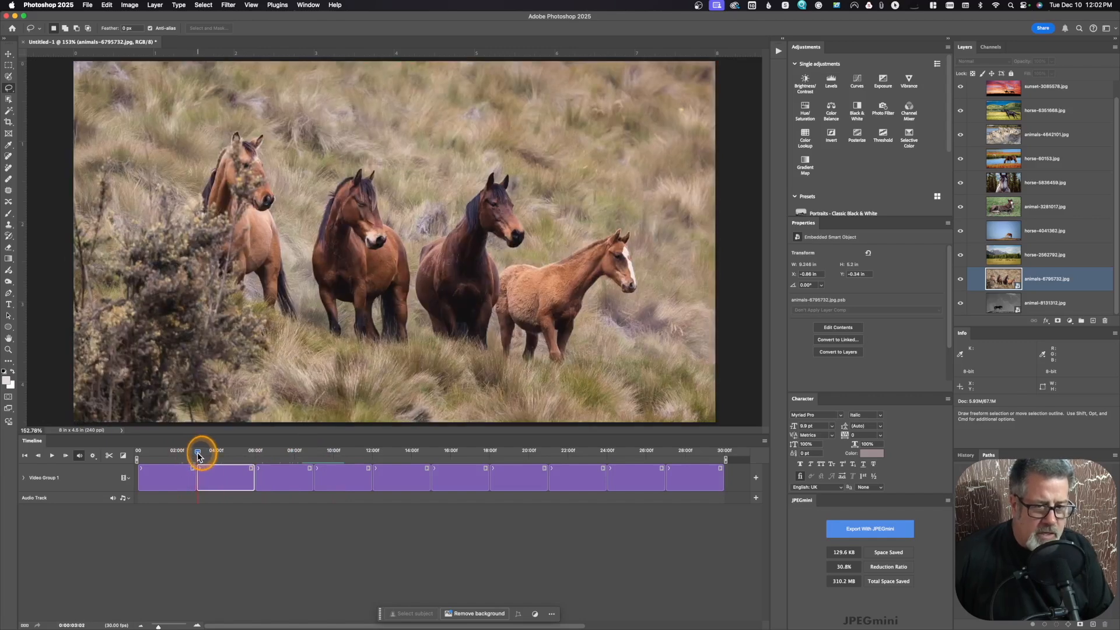
key("space")
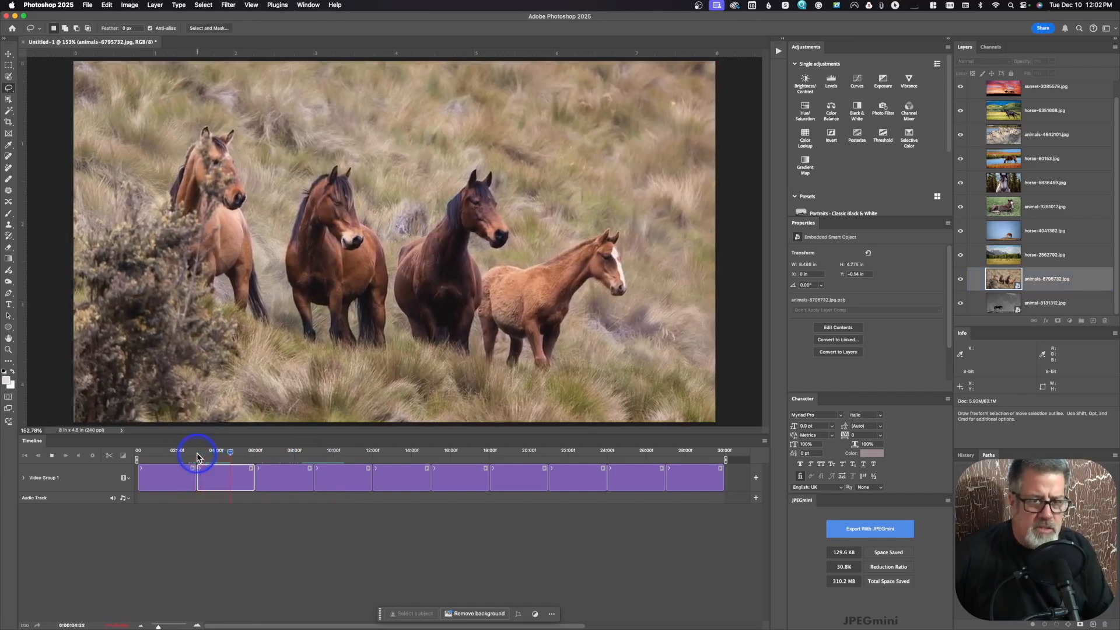
key("space")
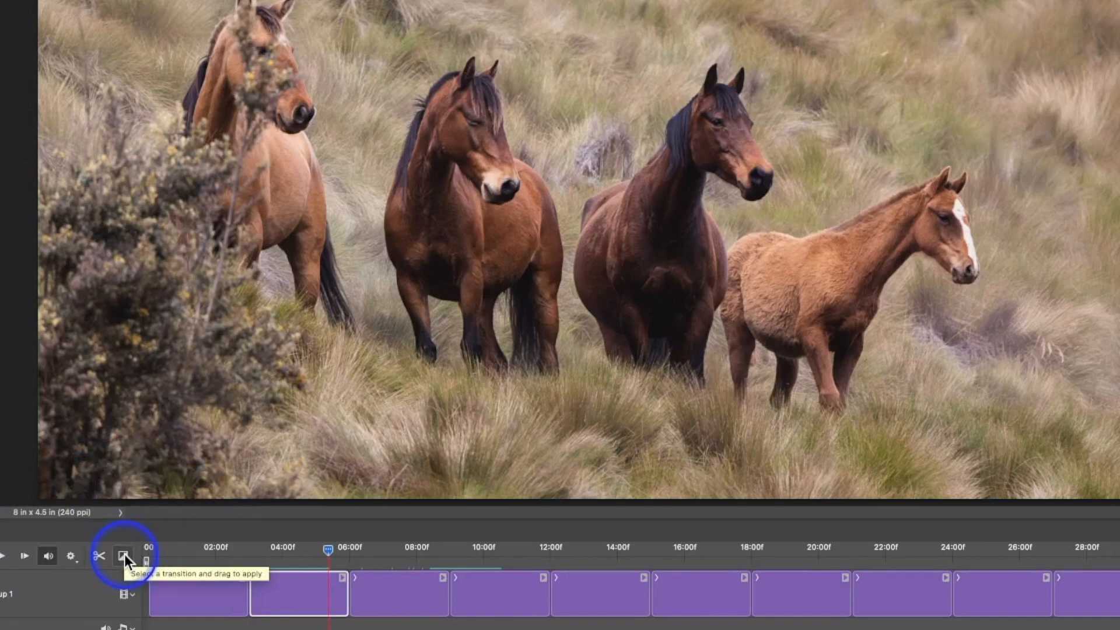
Add a 0.36 s Cross Fade transition between the animal-8131312 and animals-6795732 clips.
left_click(124, 554)
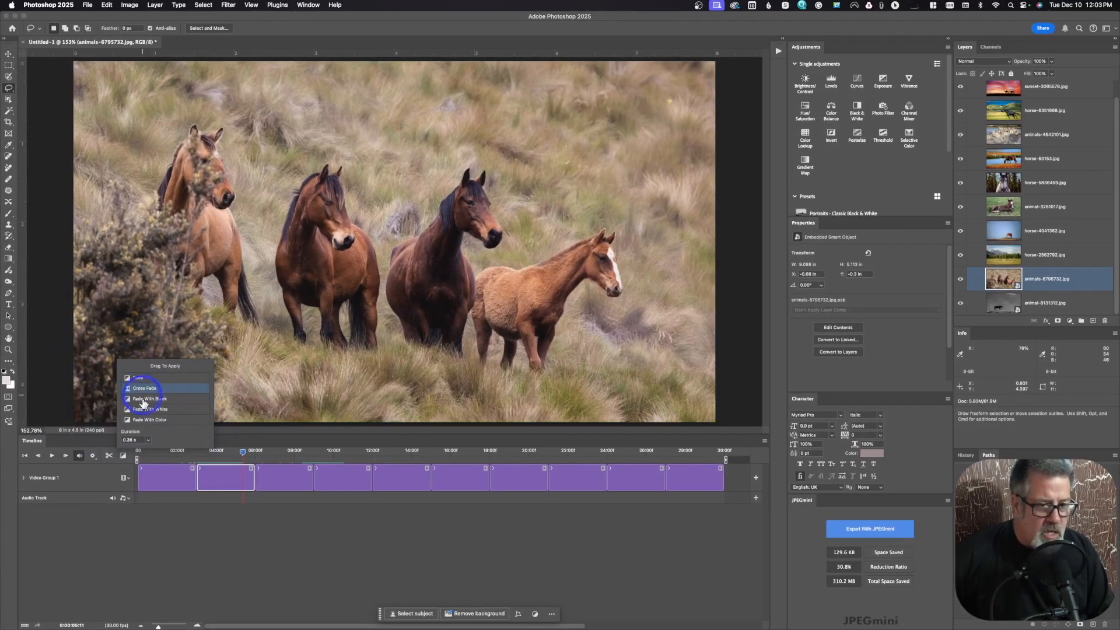
left_click(148, 441)
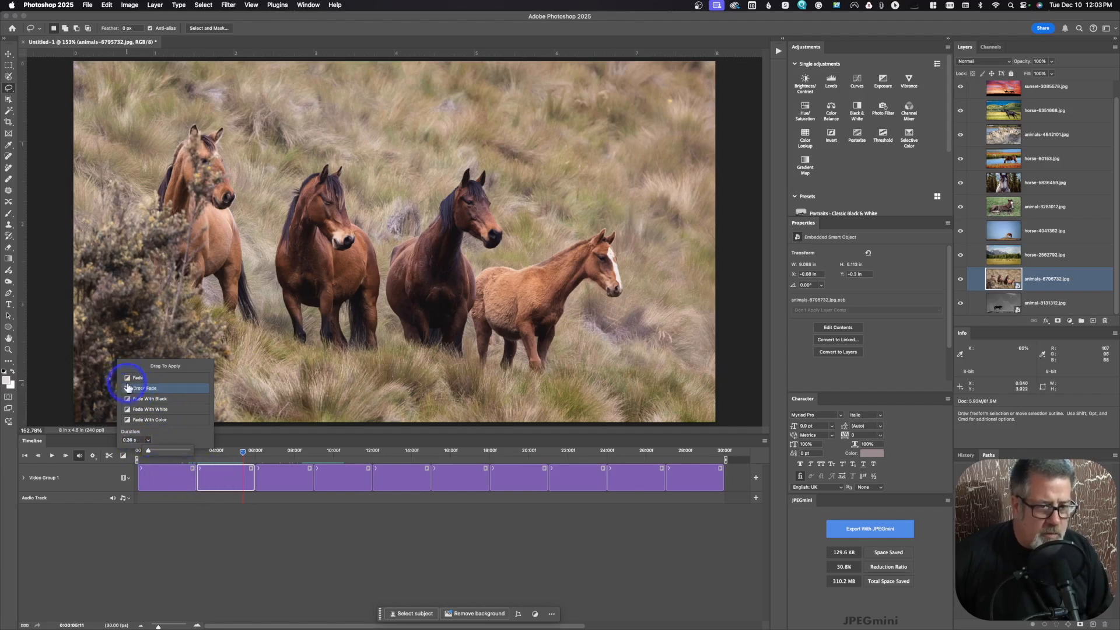
left_click_drag(128, 391, 197, 474)
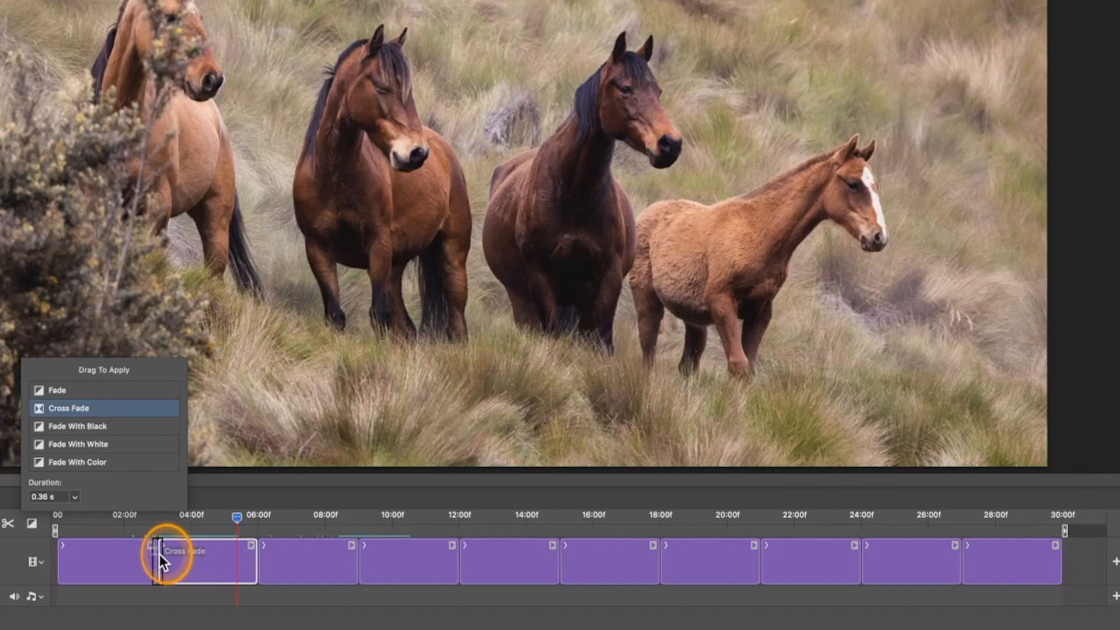
left_click_drag(159, 554, 161, 553)
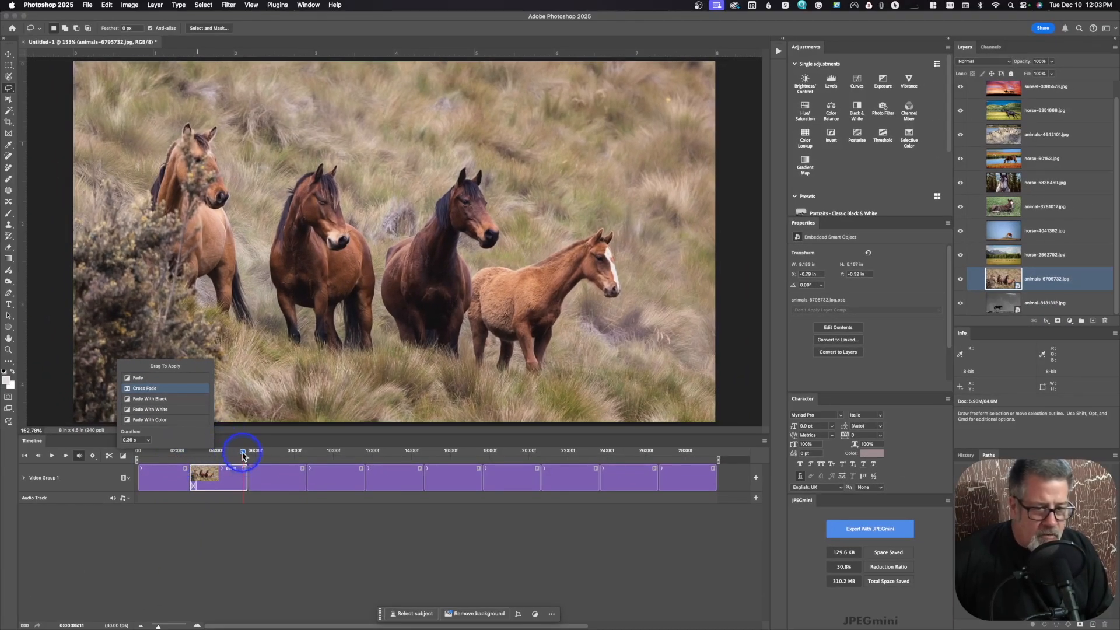
Play back the timeline from about two seconds to check the Cross Fade into the animals-6795732 clip.
left_click_drag(243, 454, 179, 457)
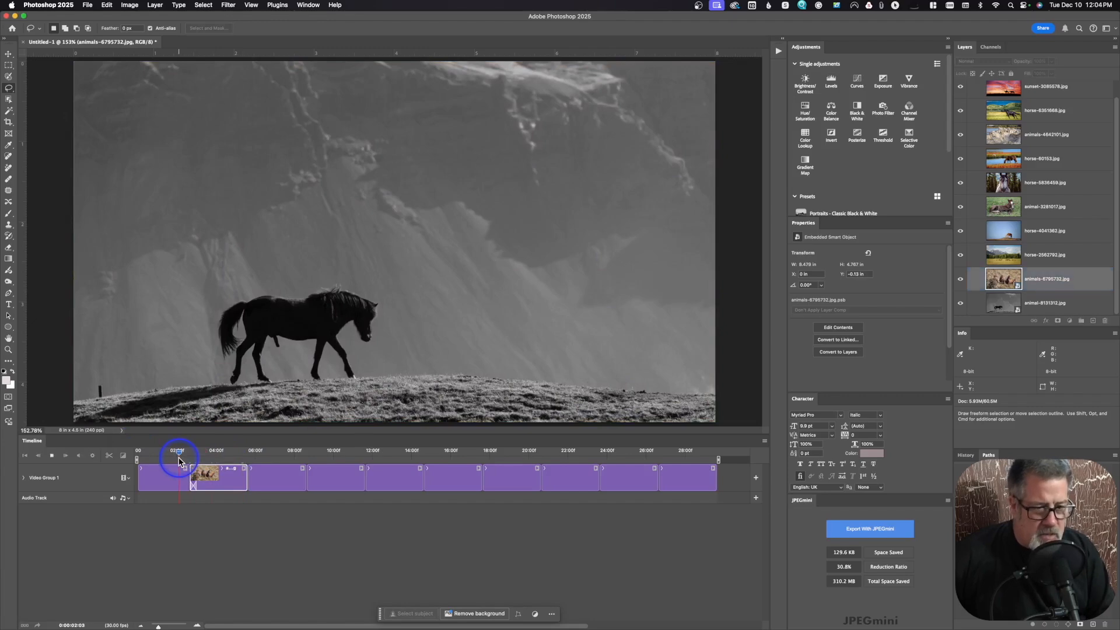
key("space")
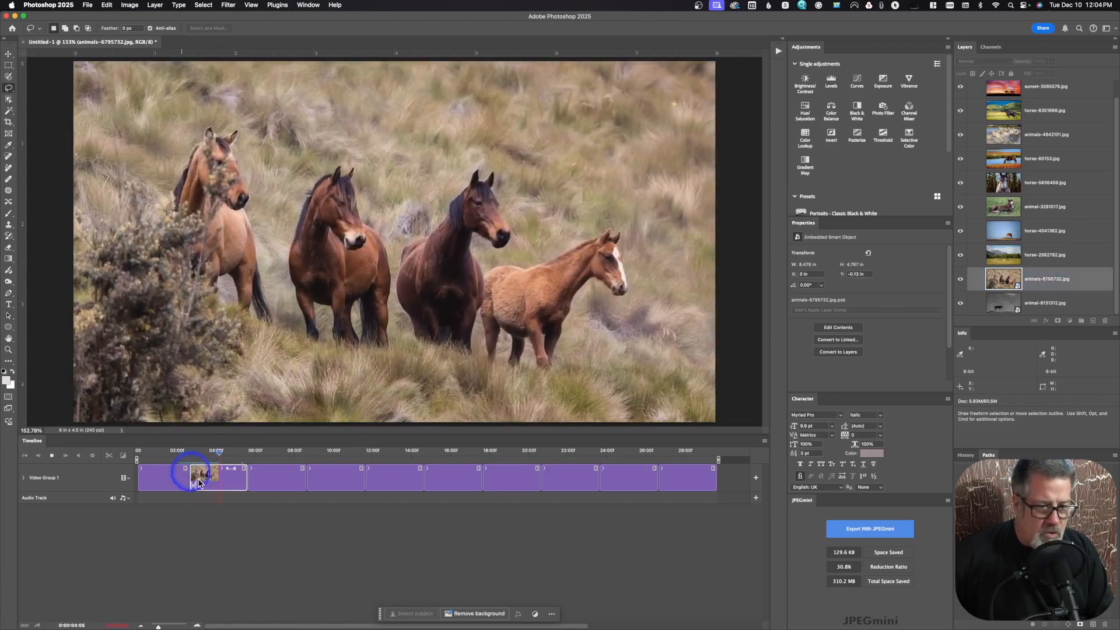
key("space")
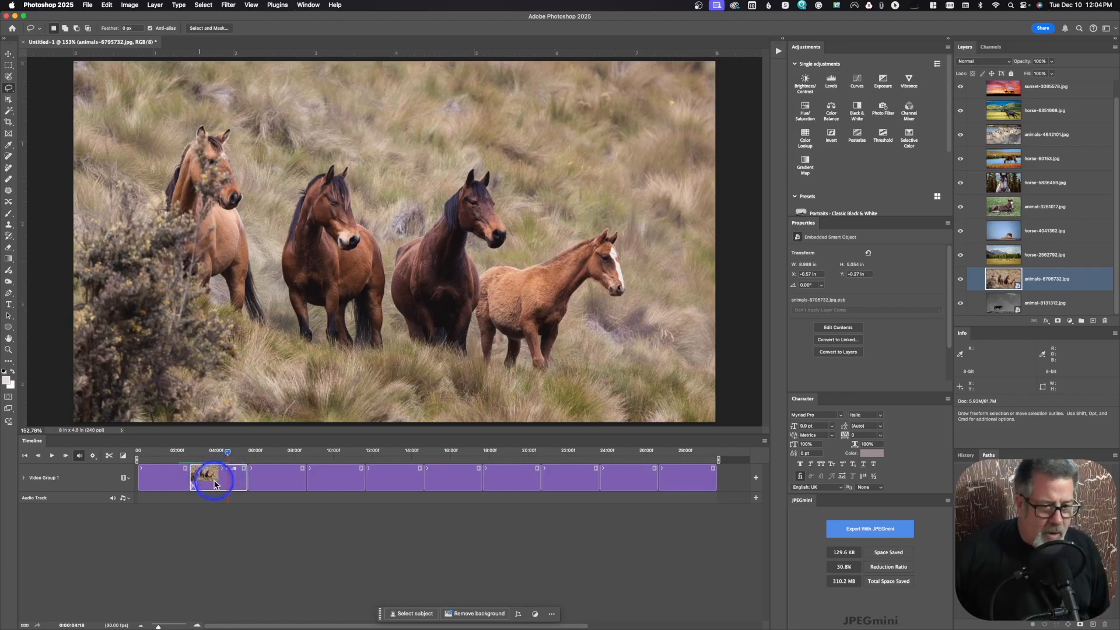
Add a 0.36 s Fade With Black transition to the end of the final sunset clip.
left_click(123, 455)
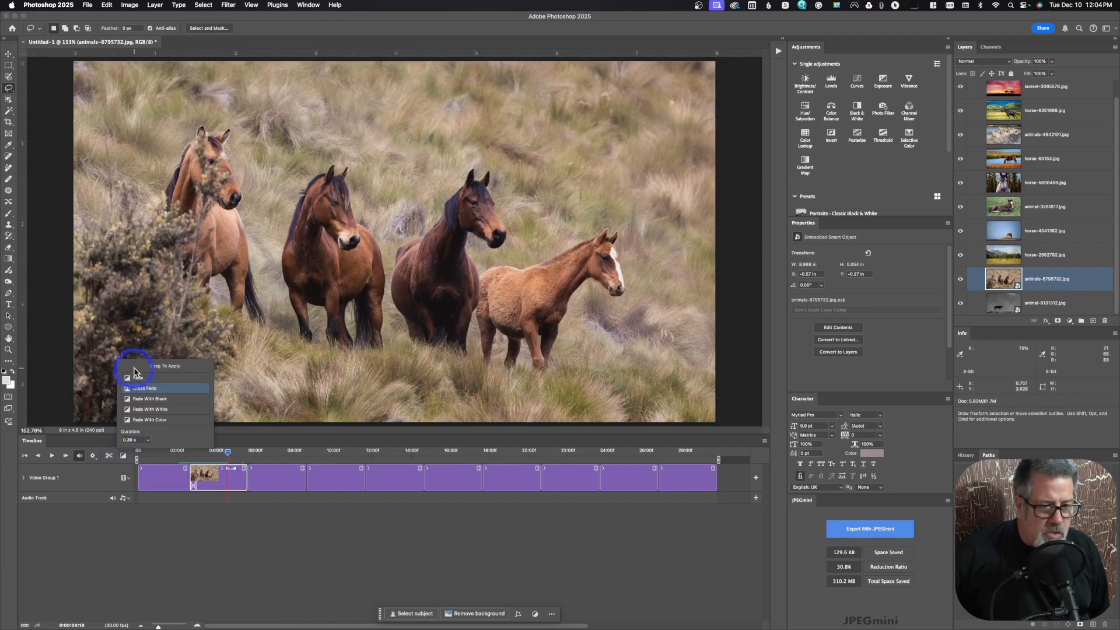
left_click(128, 401)
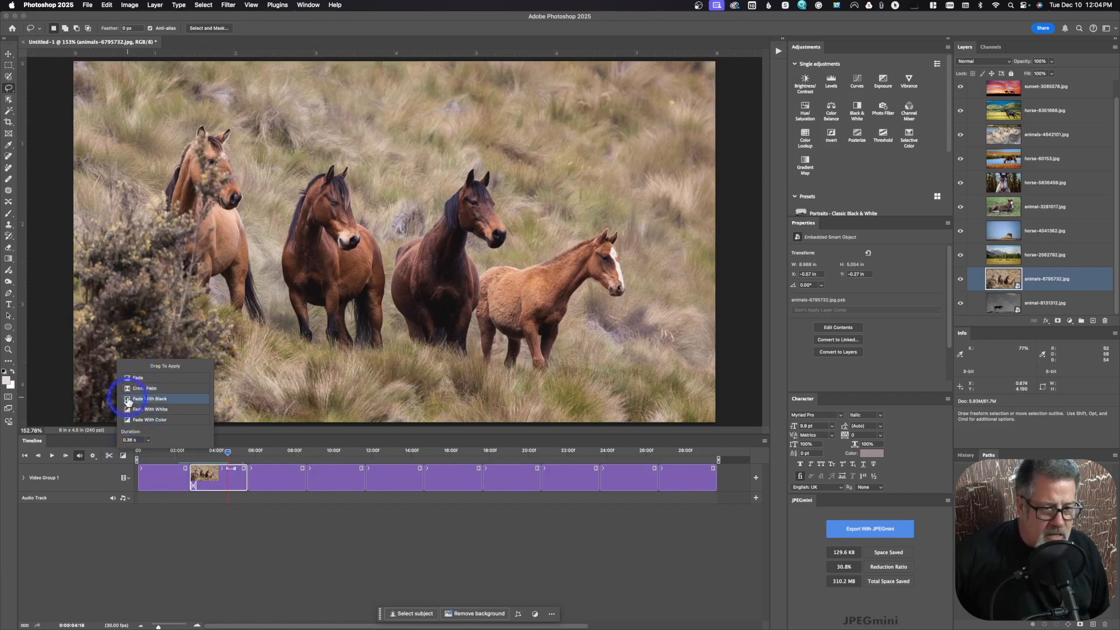
left_click_drag(128, 401, 711, 481)
Play back the end of the sunset clip to check its fade to black.
left_click(704, 455)
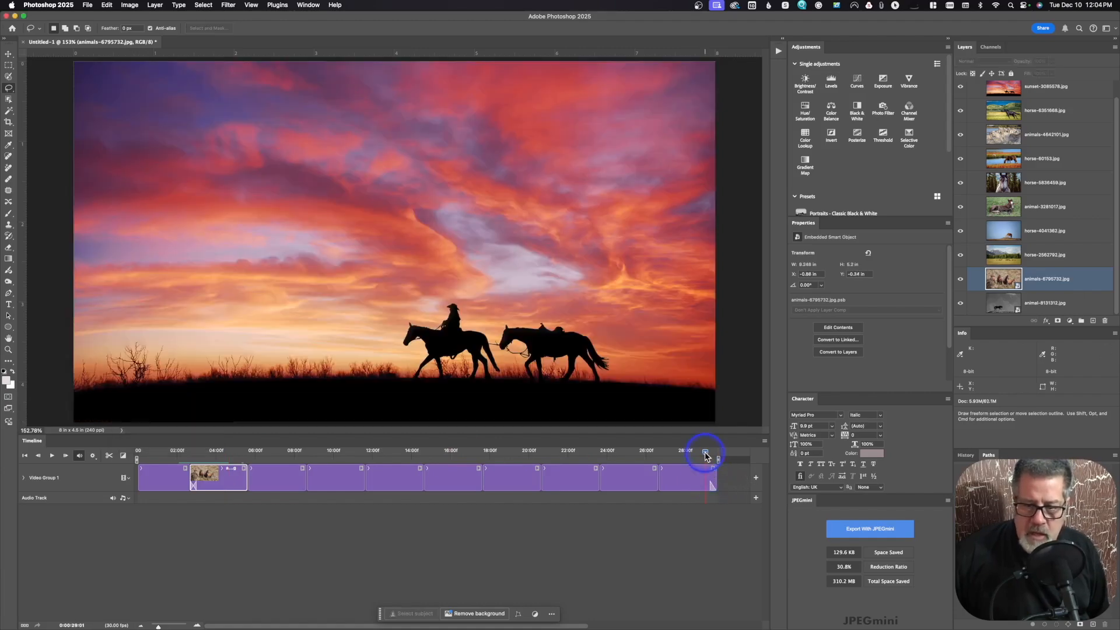
key("space")
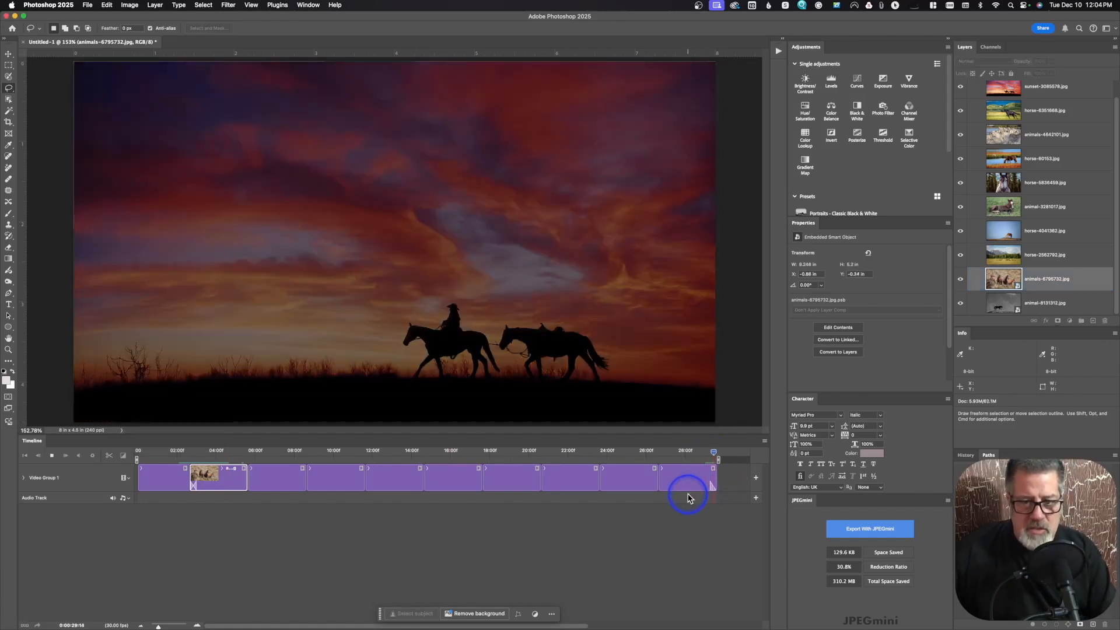
key("space")
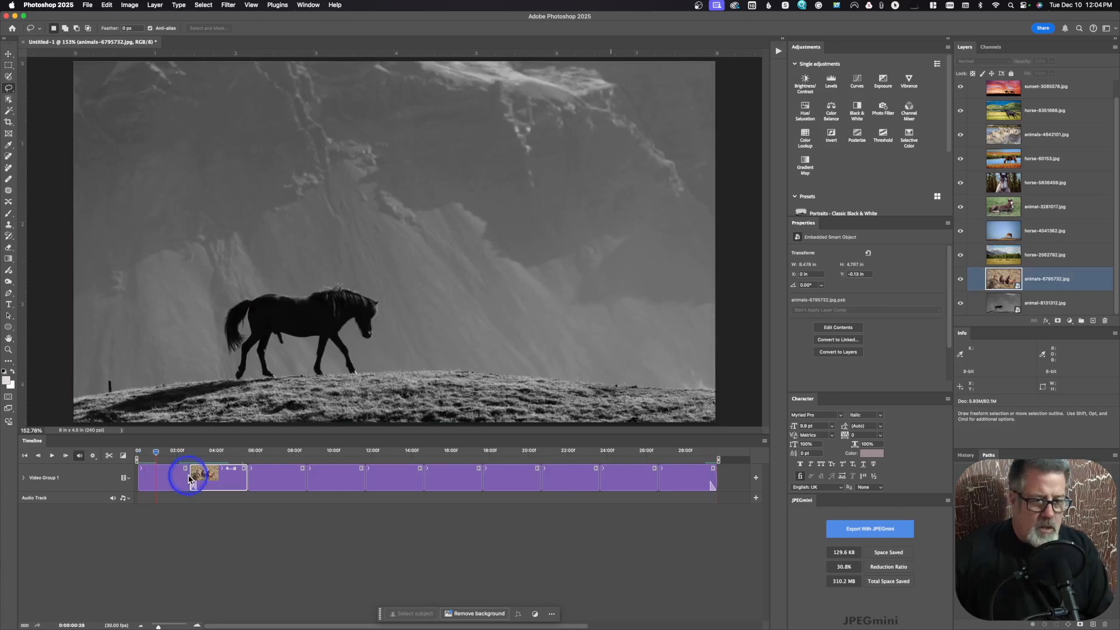
Set the transition duration to 0.25 s and add Fade With White between the animals-6795732 and horse-2562792 clips.
left_click(123, 456)
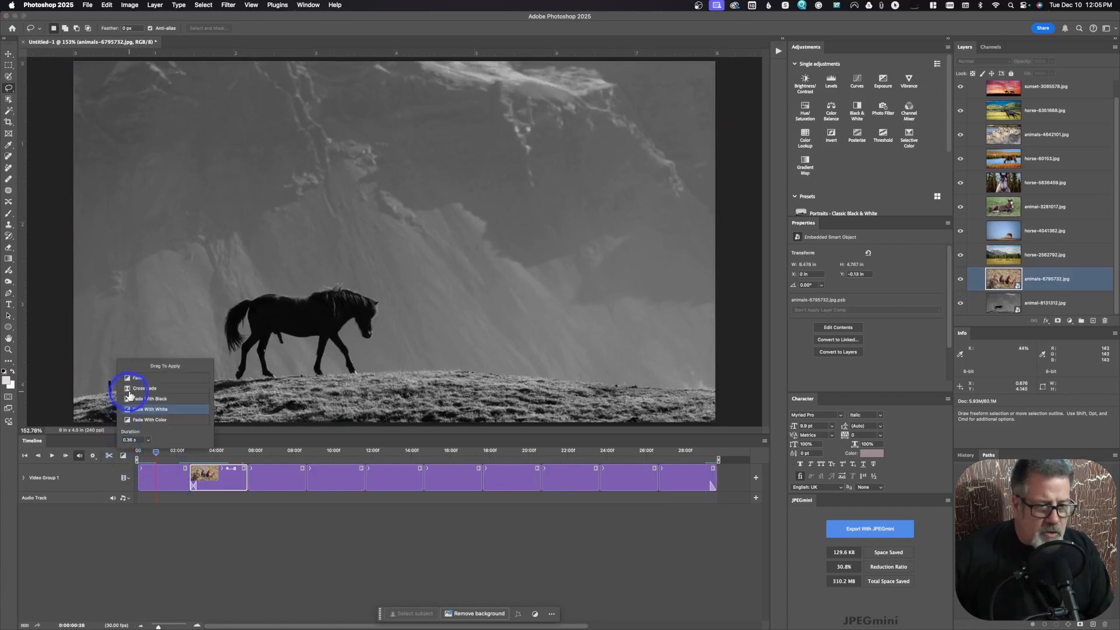
left_click(133, 441)
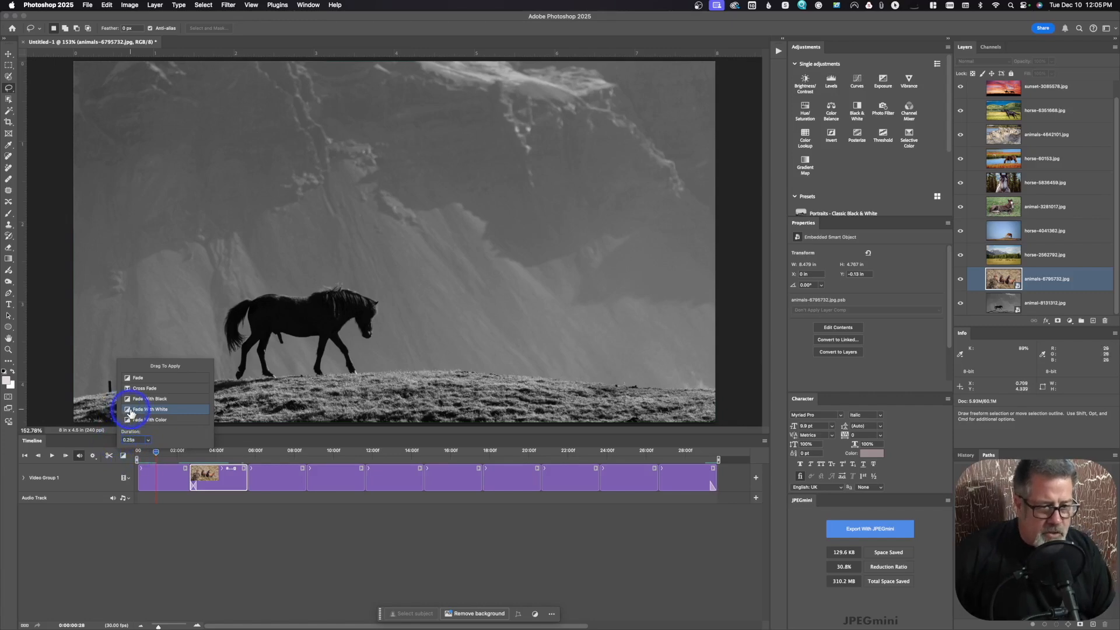
left_click_drag(128, 411, 247, 478)
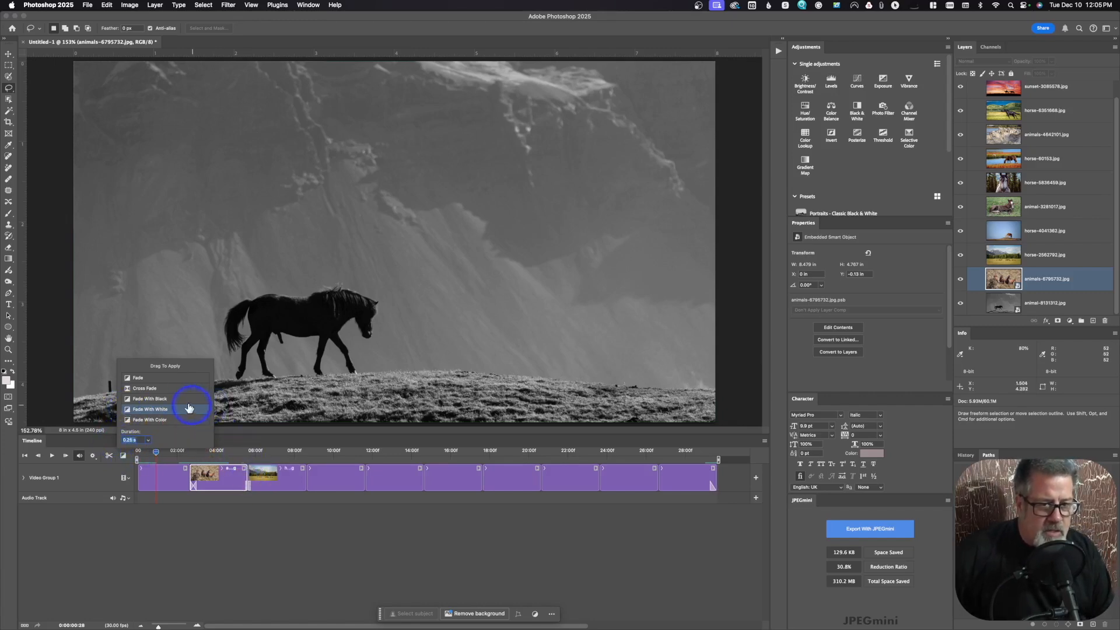
Add 0.25 s Cross Fade transitions between the remaining clips, from horse-2562792 through the final sunset clip.
left_click_drag(140, 387, 306, 484)
left_click_drag(140, 387, 362, 485)
left_click_drag(140, 388, 465, 483)
left_click_drag(140, 388, 574, 482)
left_click_drag(140, 388, 630, 481)
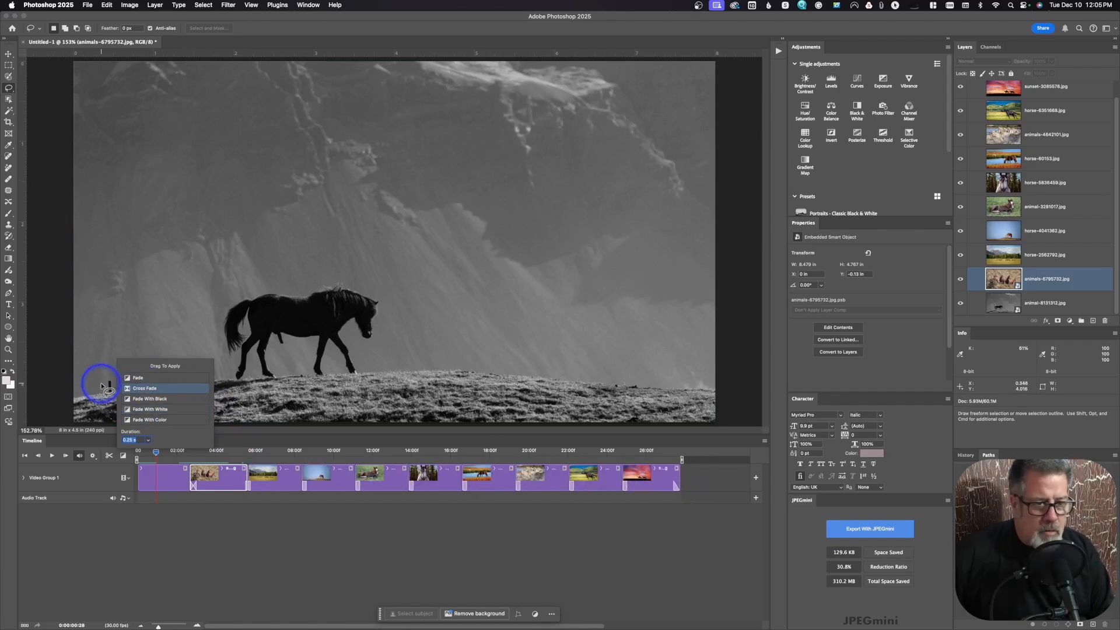
left_click(101, 386)
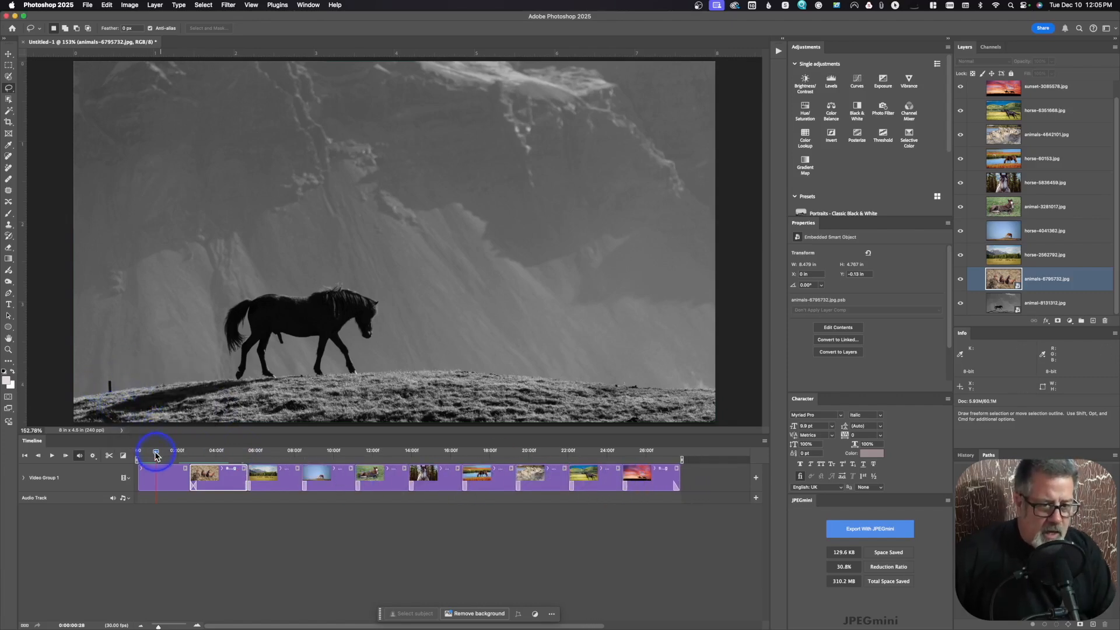
Play the whole slideshow from the start to review all the transitions.
left_click_drag(157, 454, 133, 458)
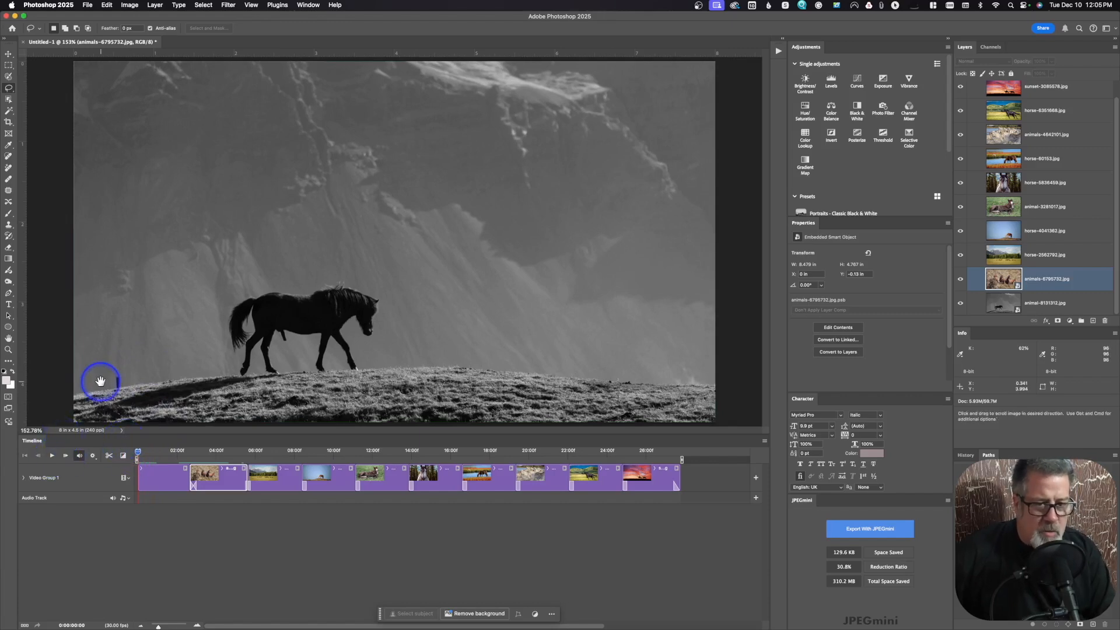
key("space")
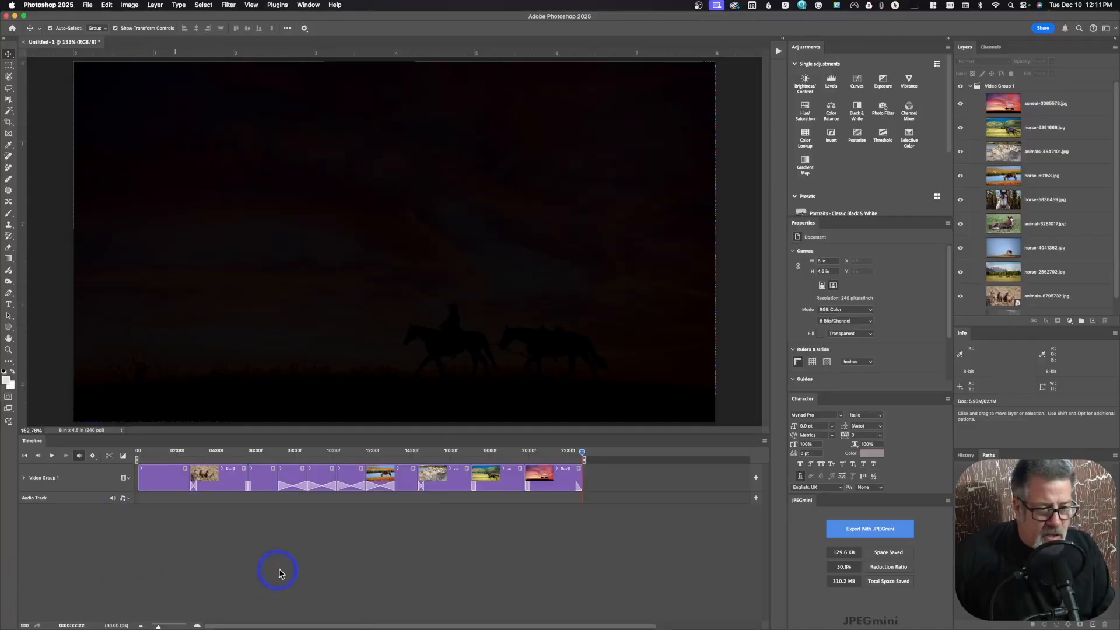
Add dawnofchange.mp3 from the Audio folder to the audio track.
left_click(756, 500)
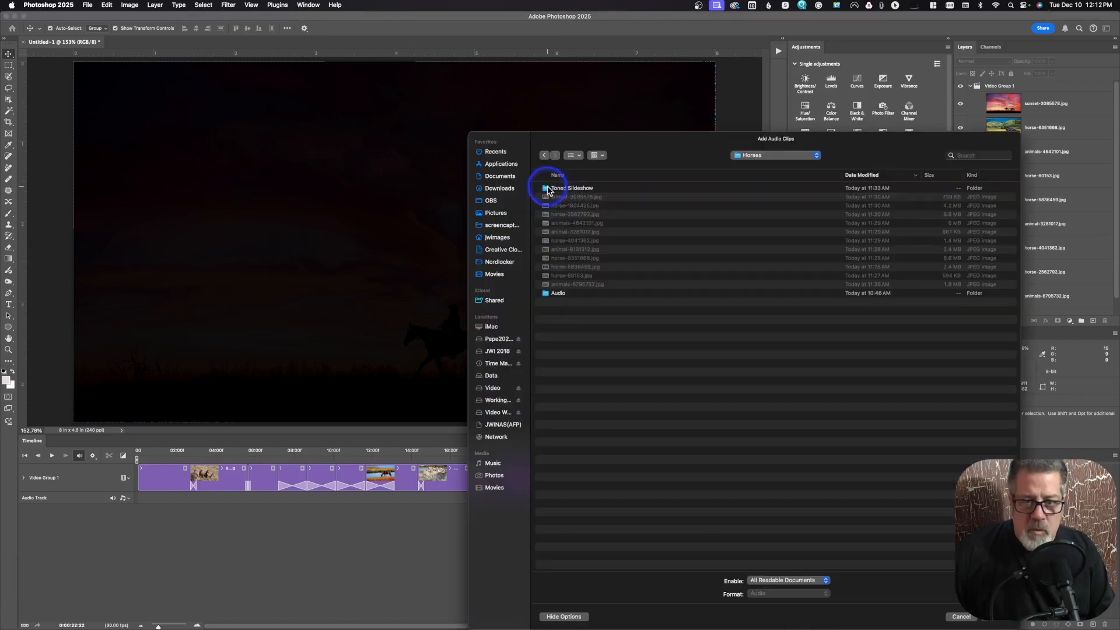
double_click(547, 294)
left_click(562, 197)
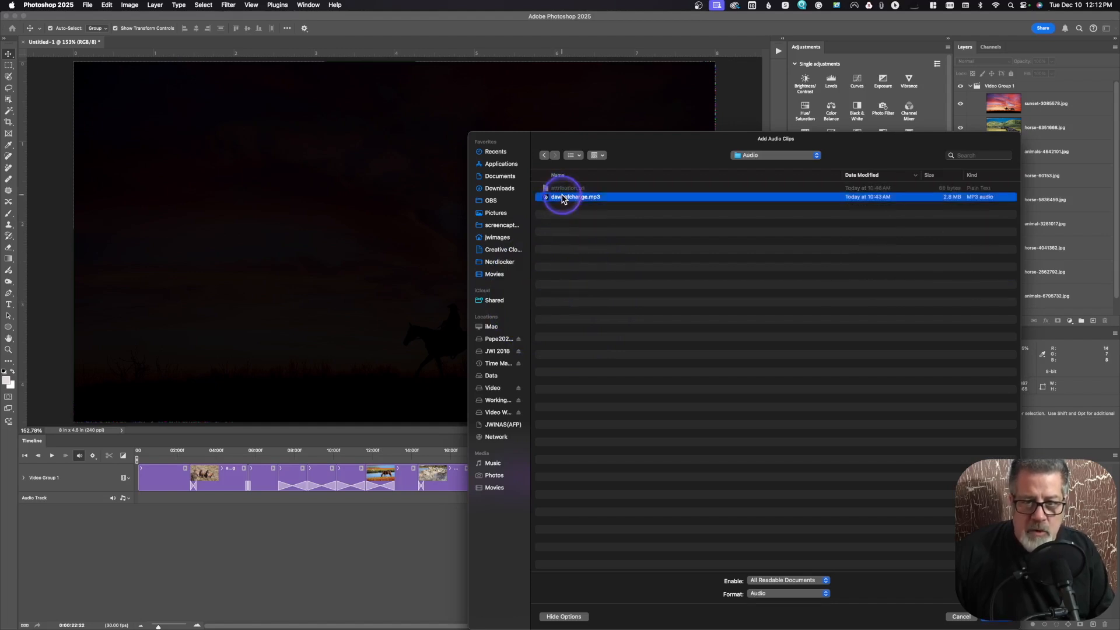
left_click(1005, 622)
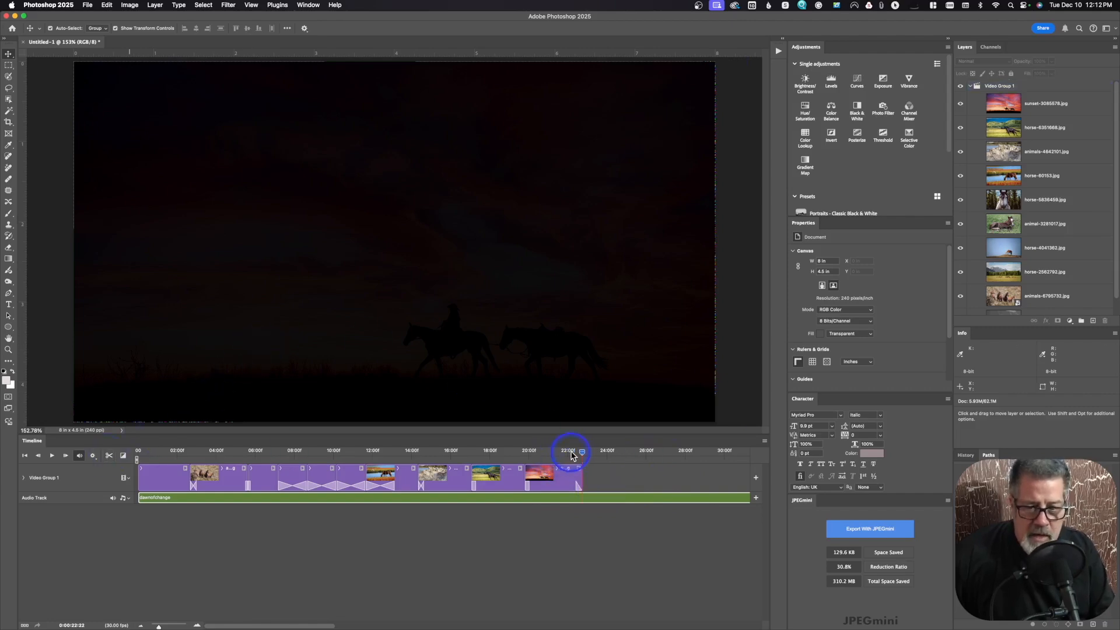
Split the dawnofchange audio clip at the end of the video and delete the excess part.
left_click_drag(571, 456, 583, 458)
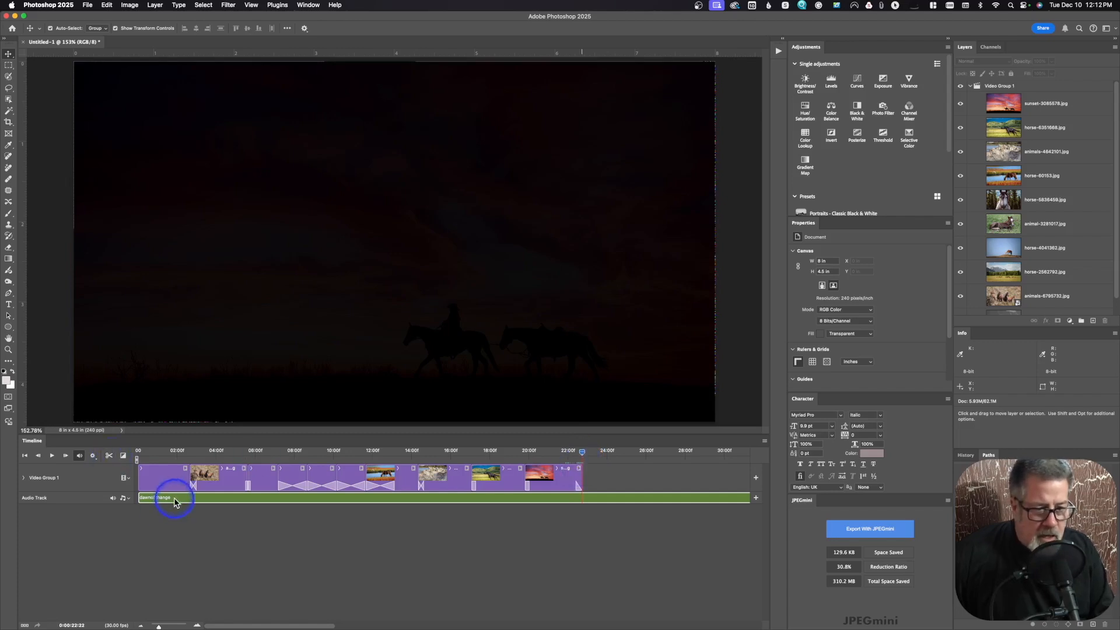
left_click(108, 455)
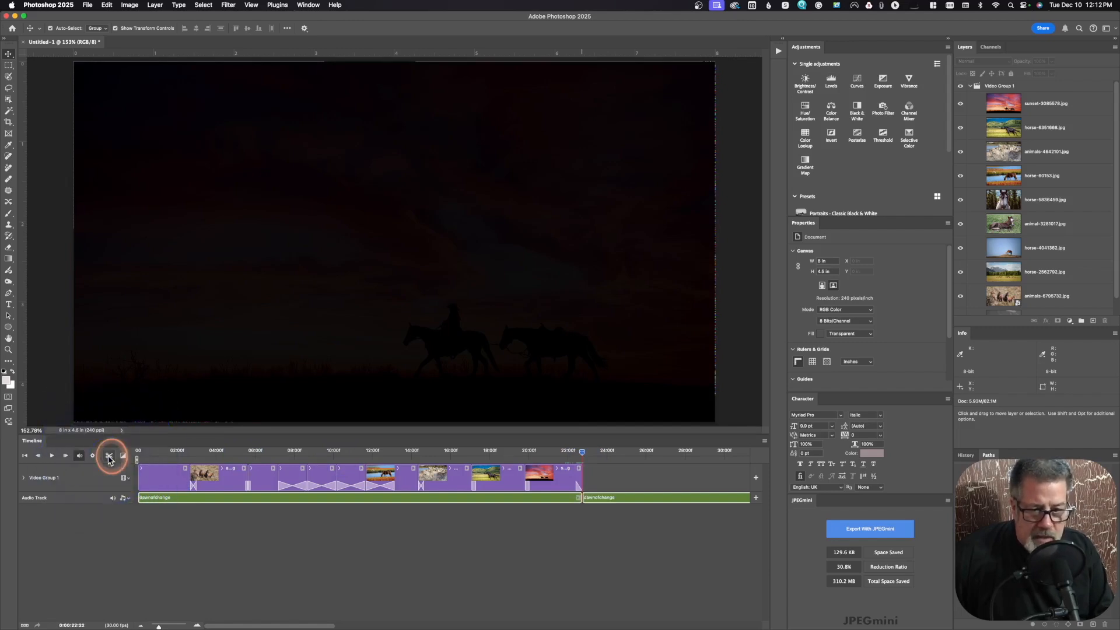
left_click(634, 498)
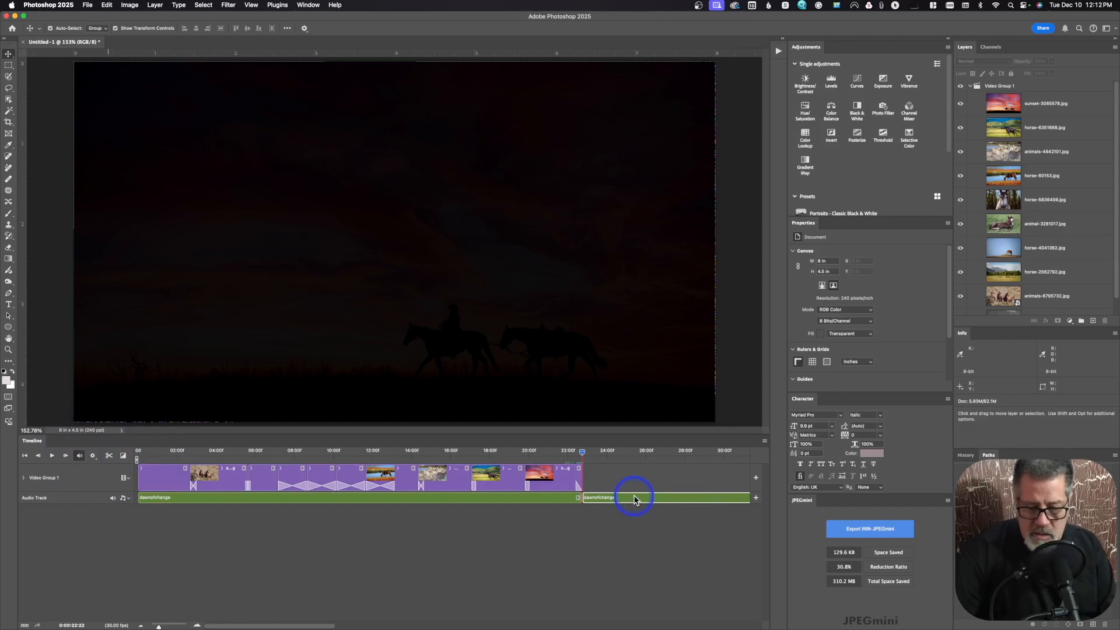
key("BackSpace")
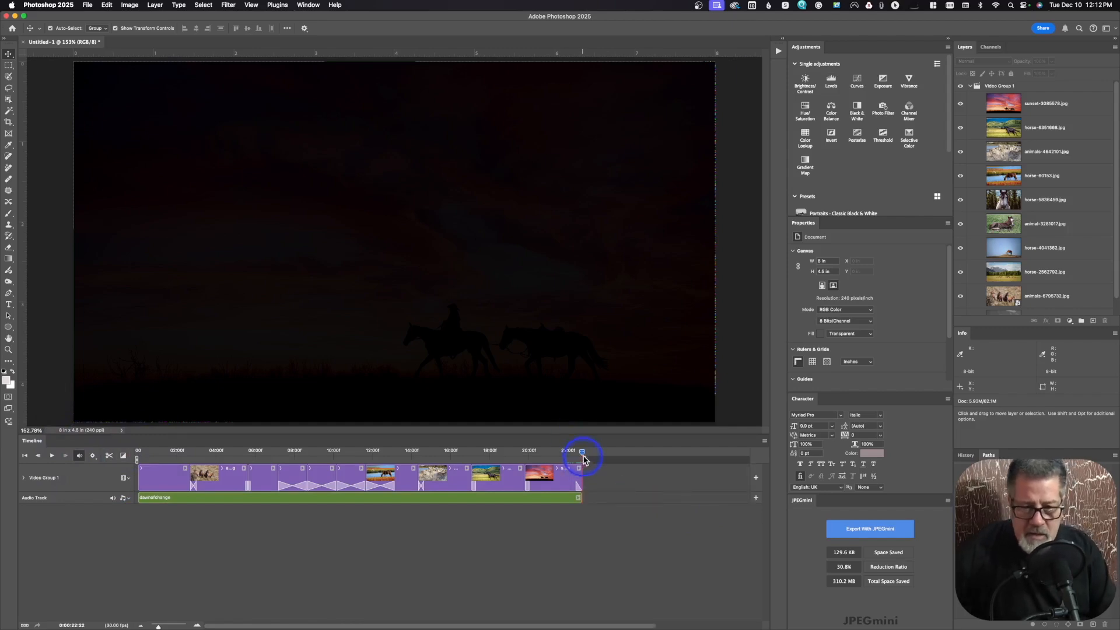
Play the slideshow from the start to check it with the music.
left_click_drag(583, 458, 133, 474)
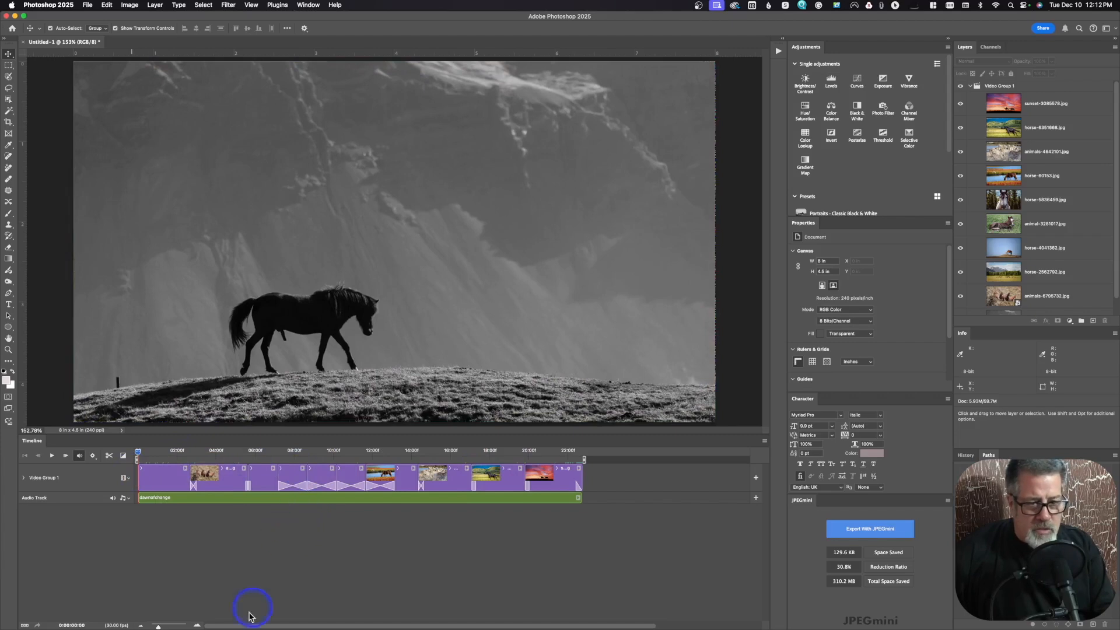
key("space")
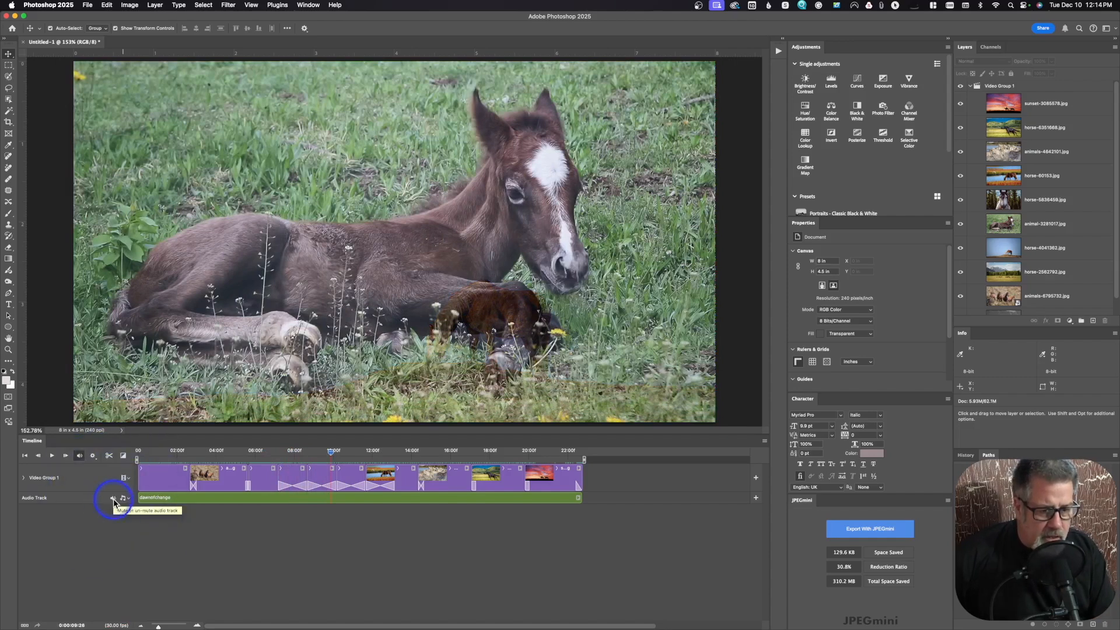
Mute and unmute the audio track, and look over its audio options.
left_click(114, 500)
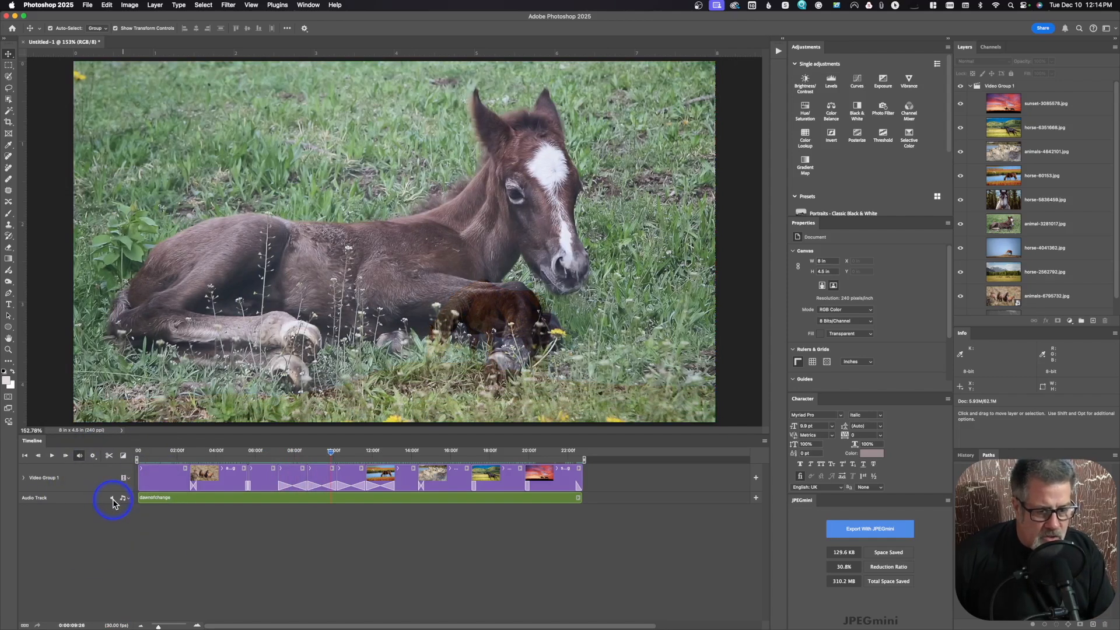
left_click(113, 500)
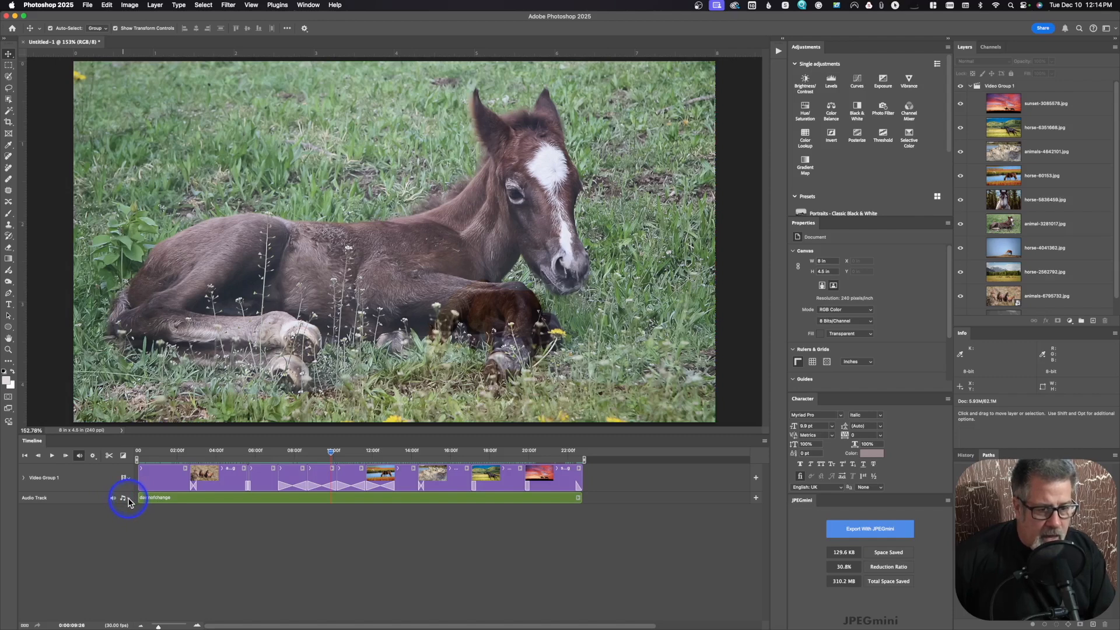
left_click(128, 499)
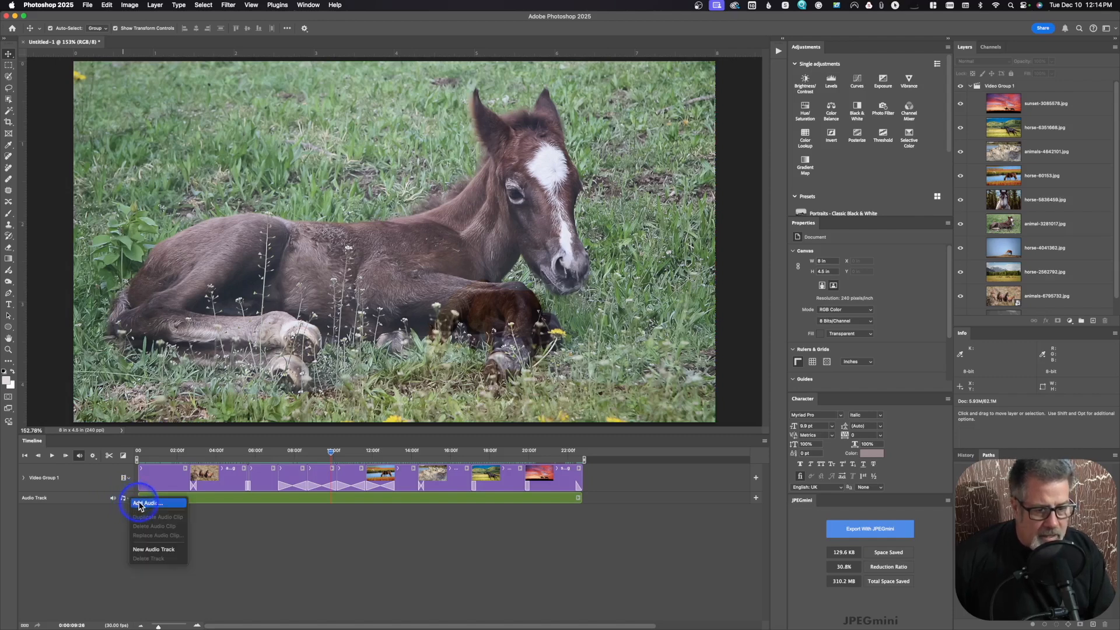
left_click(140, 503)
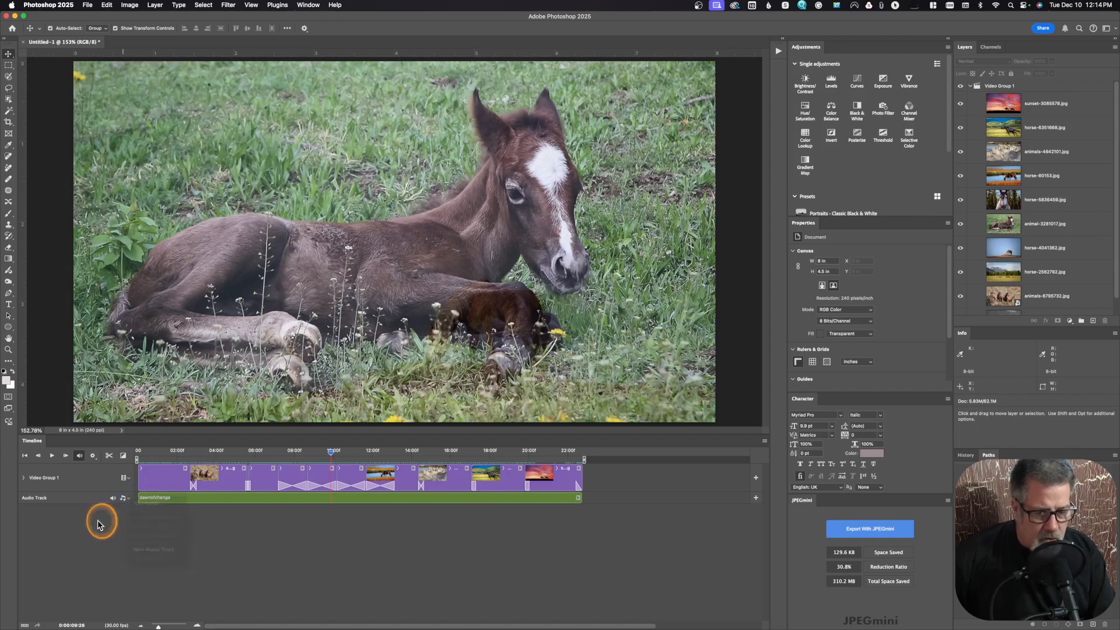
Set the dawnofchange audio clip's Fade Out to 2.97 s.
left_click(523, 497)
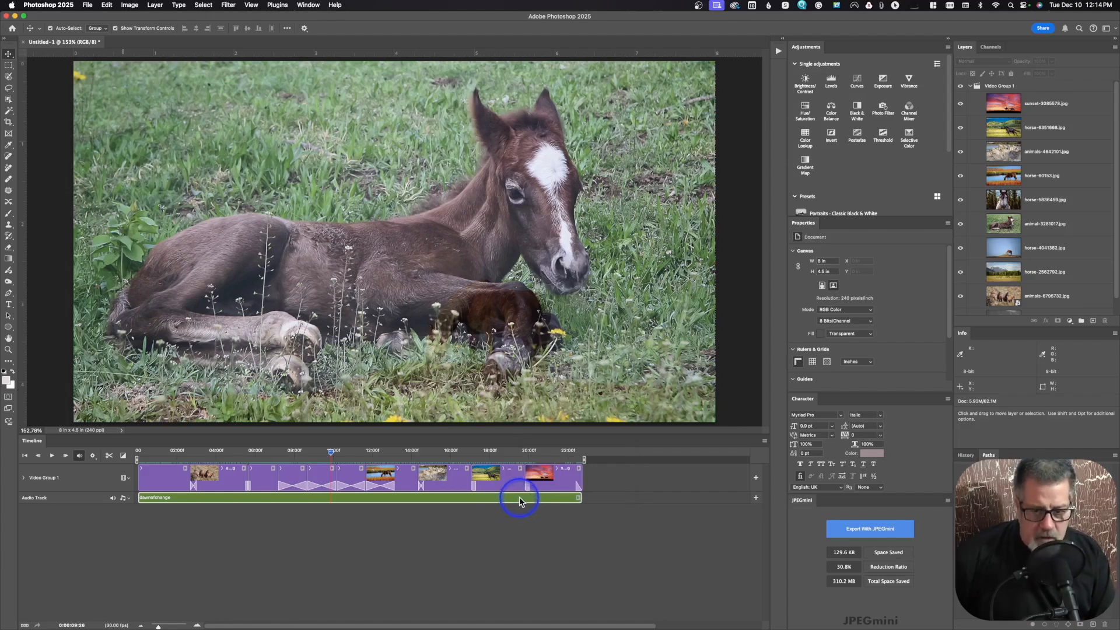
right_click(521, 500)
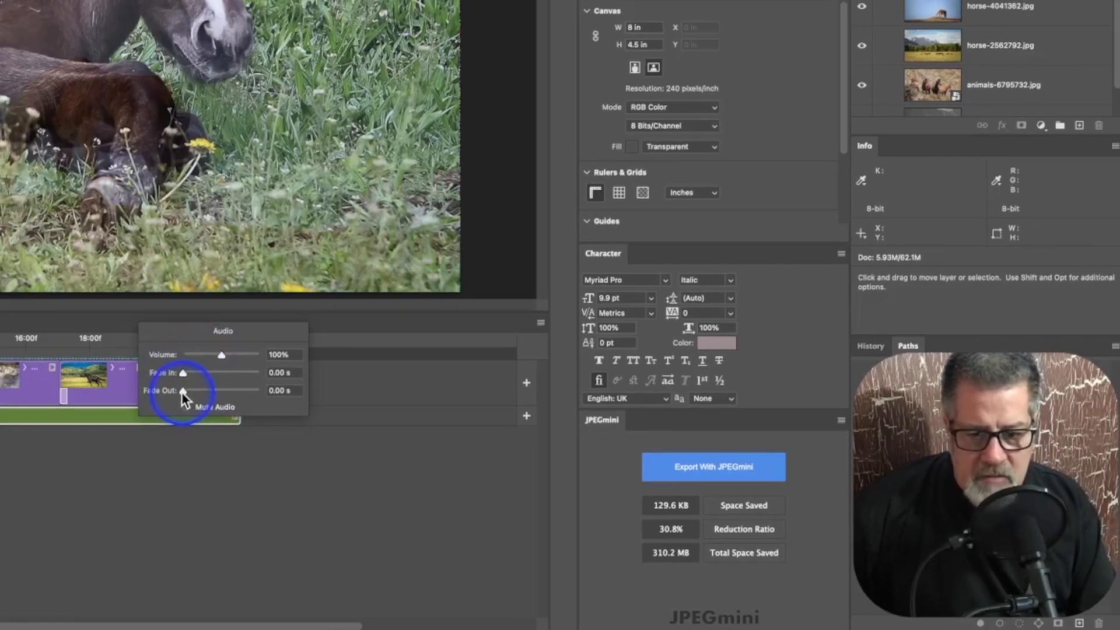
left_click_drag(181, 392, 194, 393)
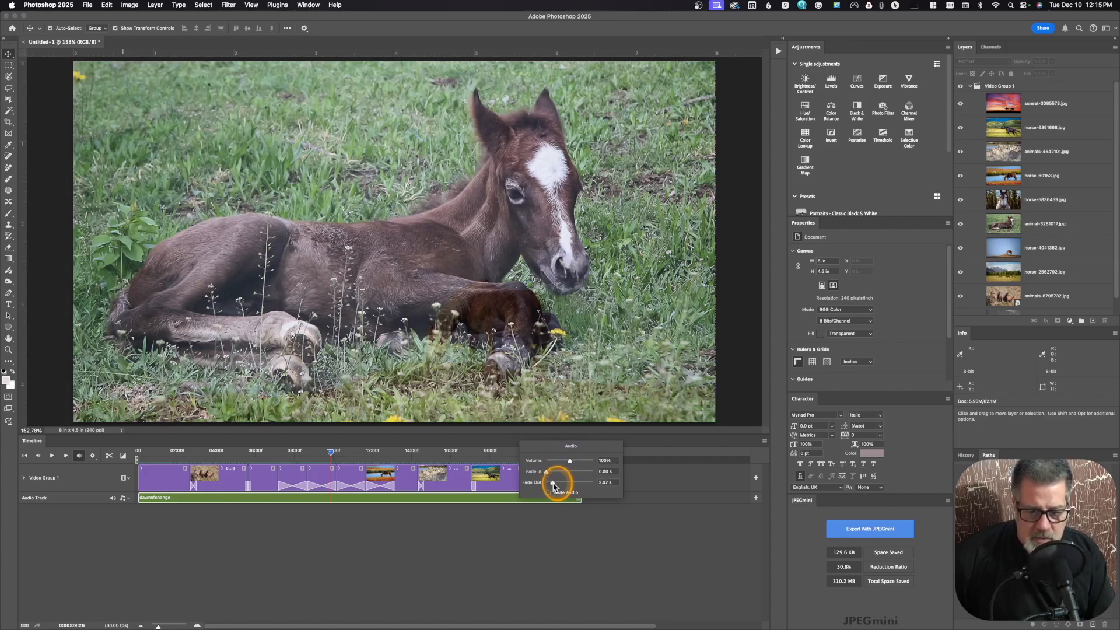
left_click_drag(553, 484, 553, 485)
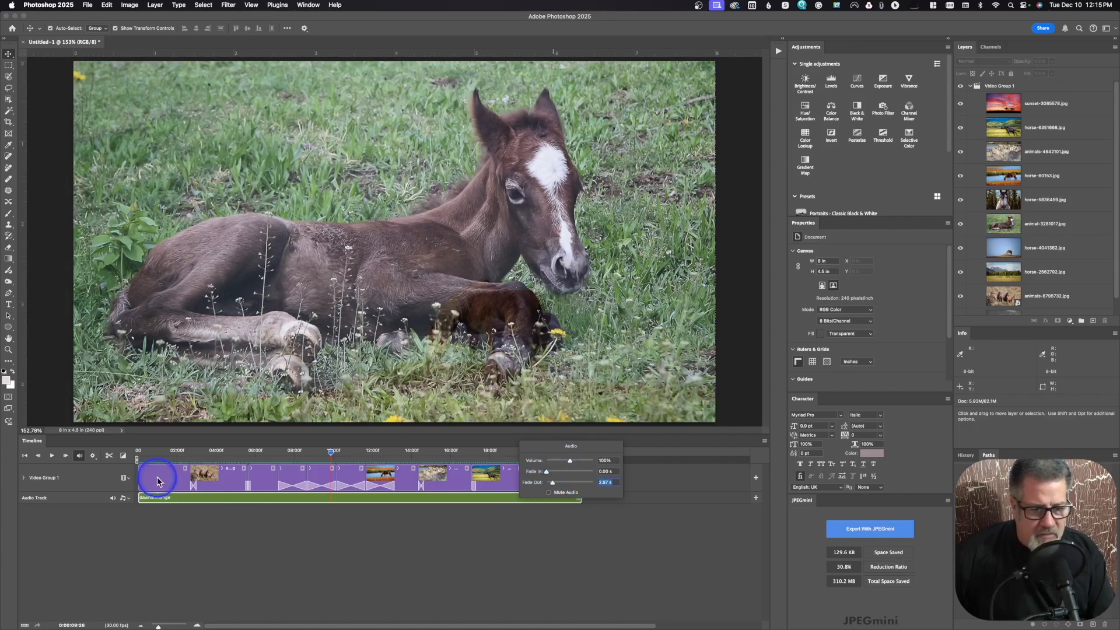